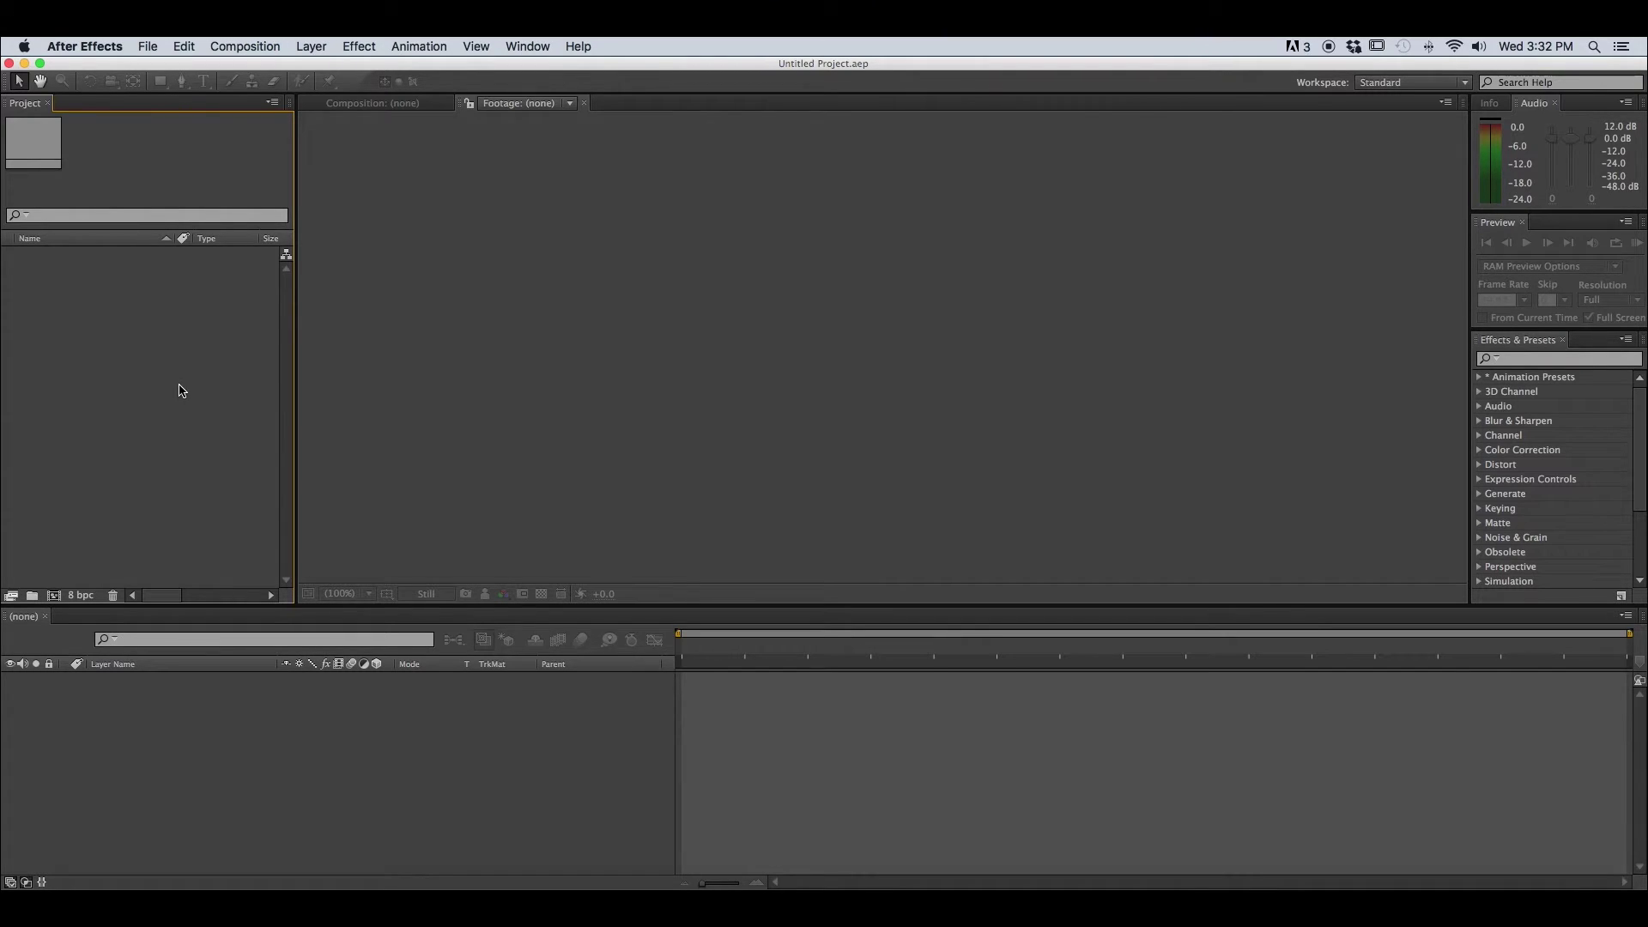
Open the Import File dialog from File > Import > File, showing the Hulk folder's files.
click(148, 47)
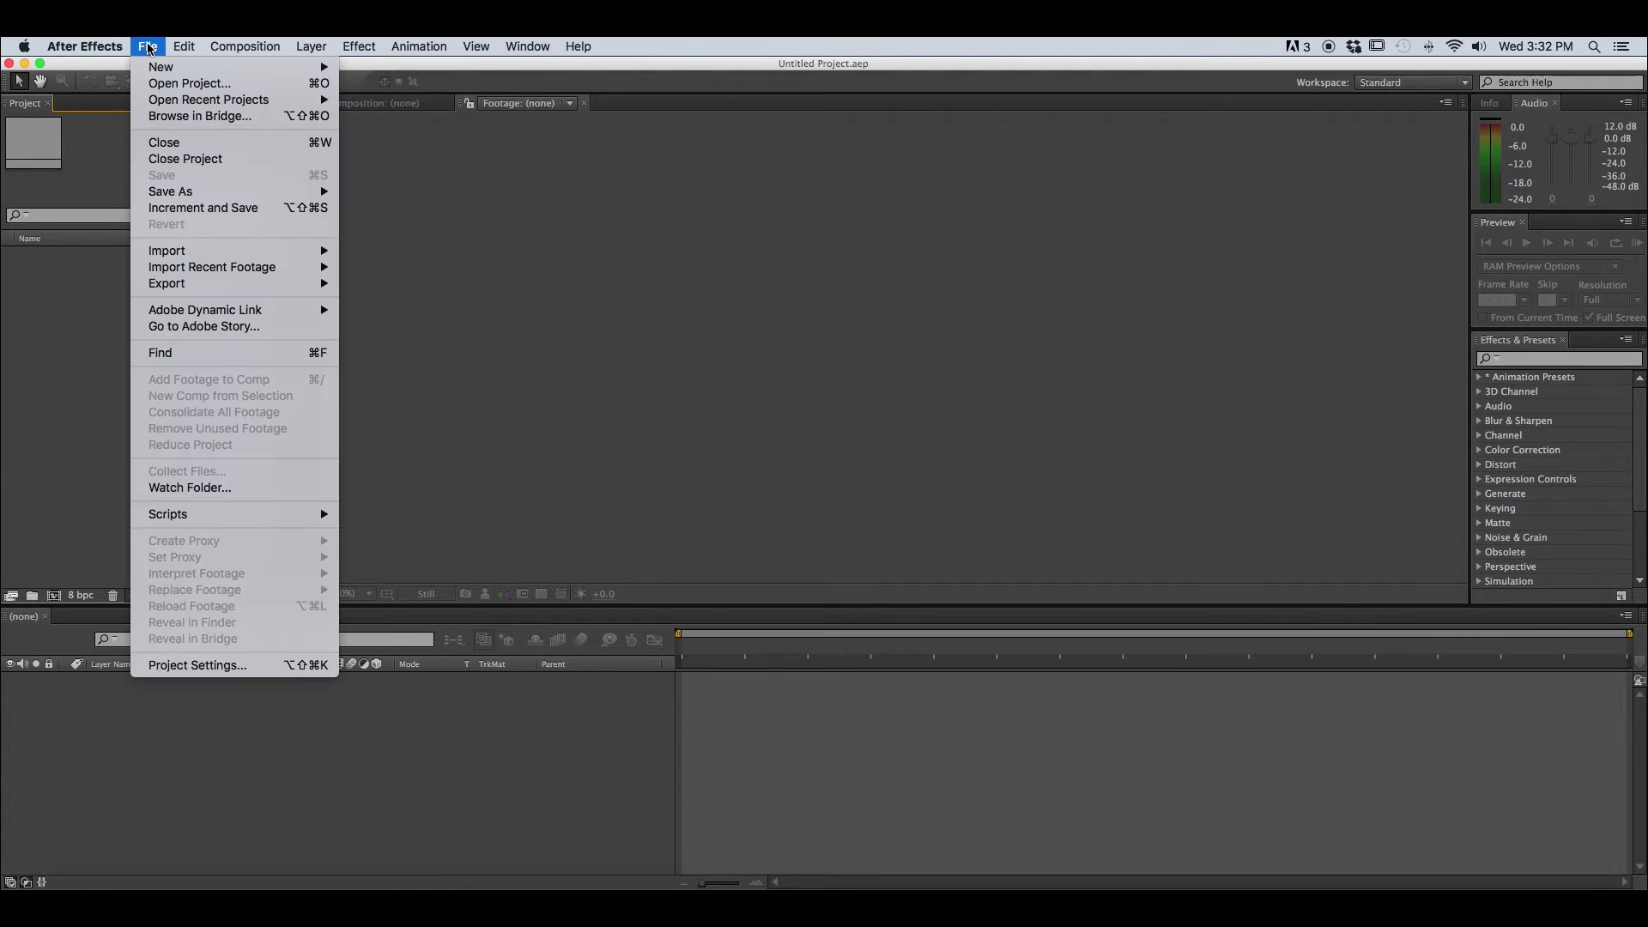
mouse_move(186, 251)
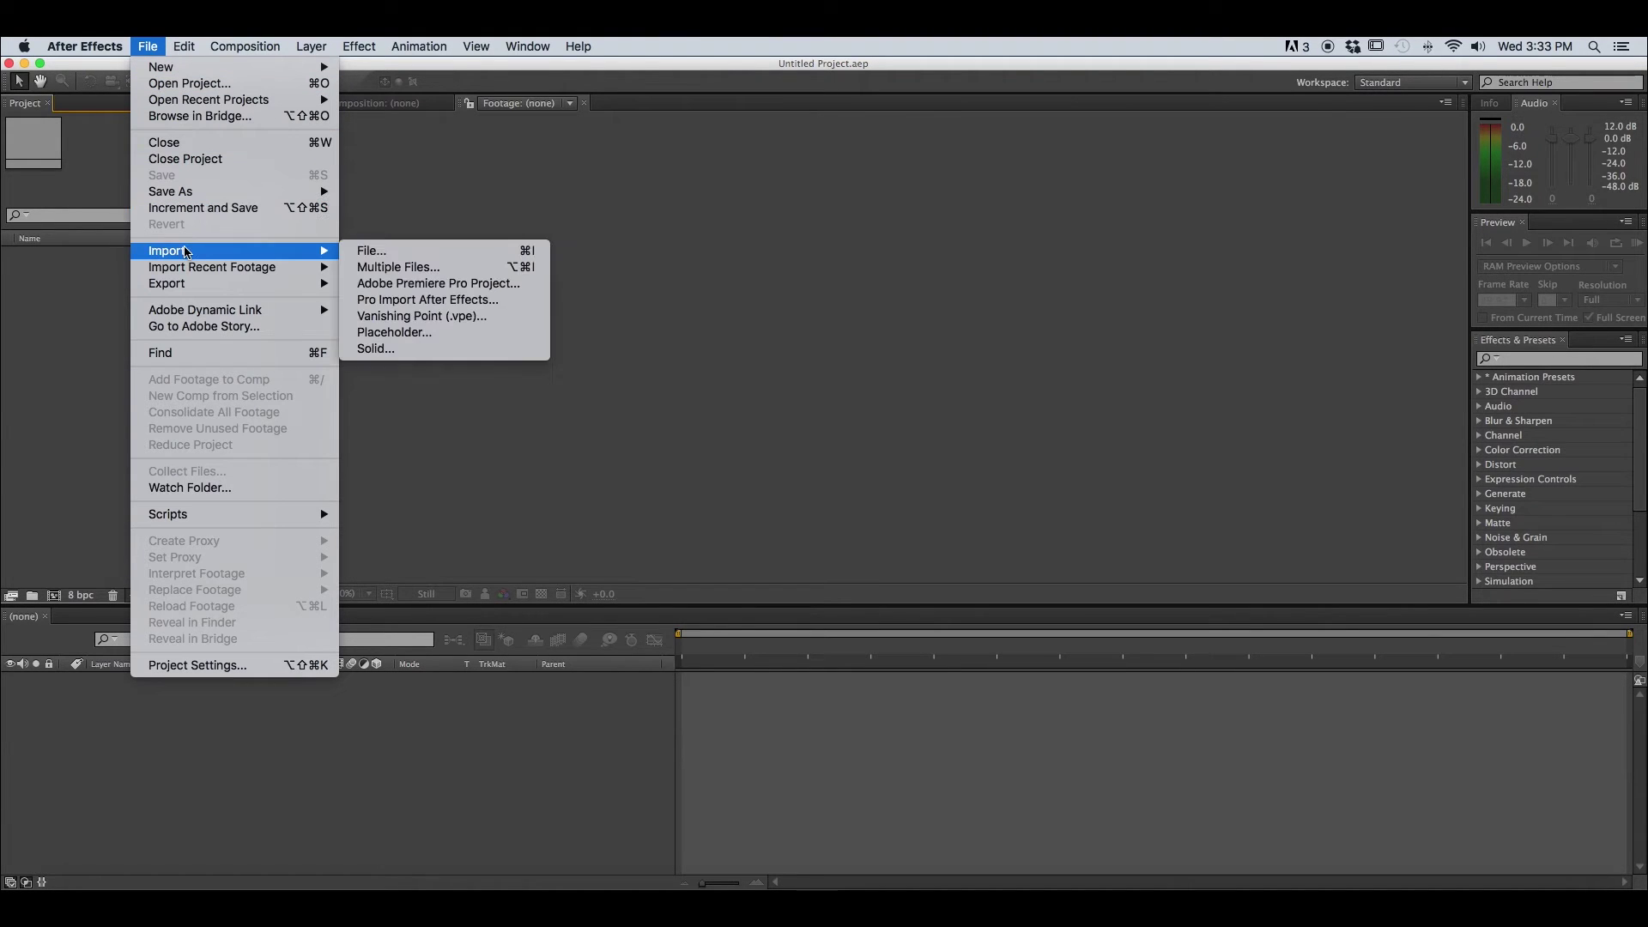
click(507, 255)
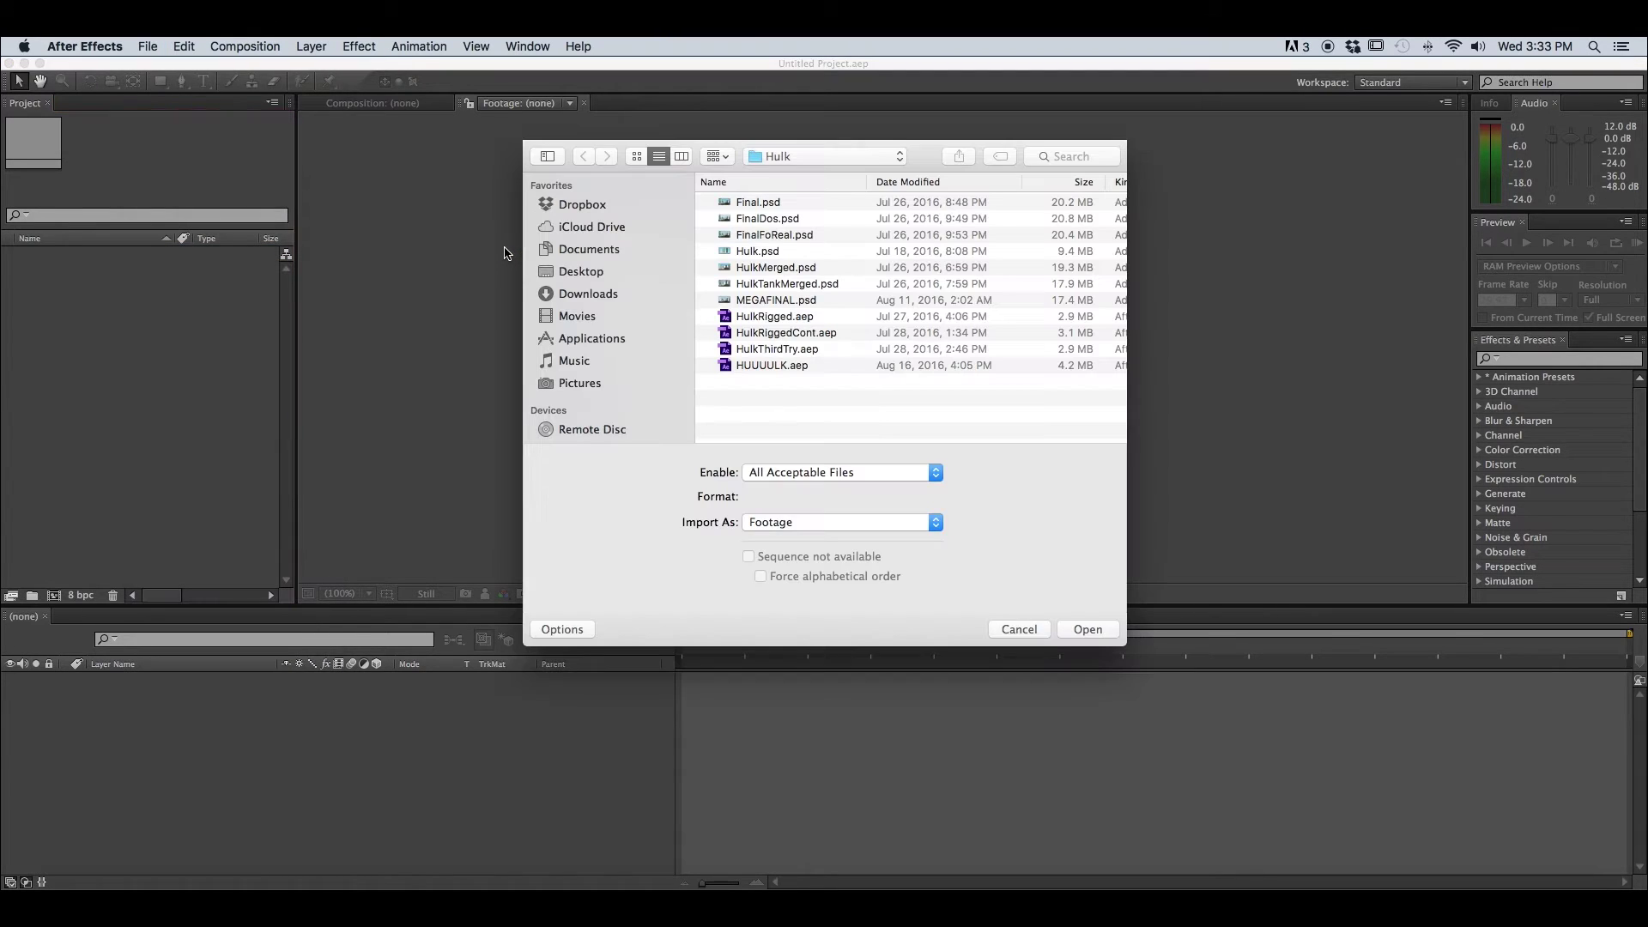
Select MEGAFINAL.psd and import it as Composition - Retain Layer Sizes.
click(762, 303)
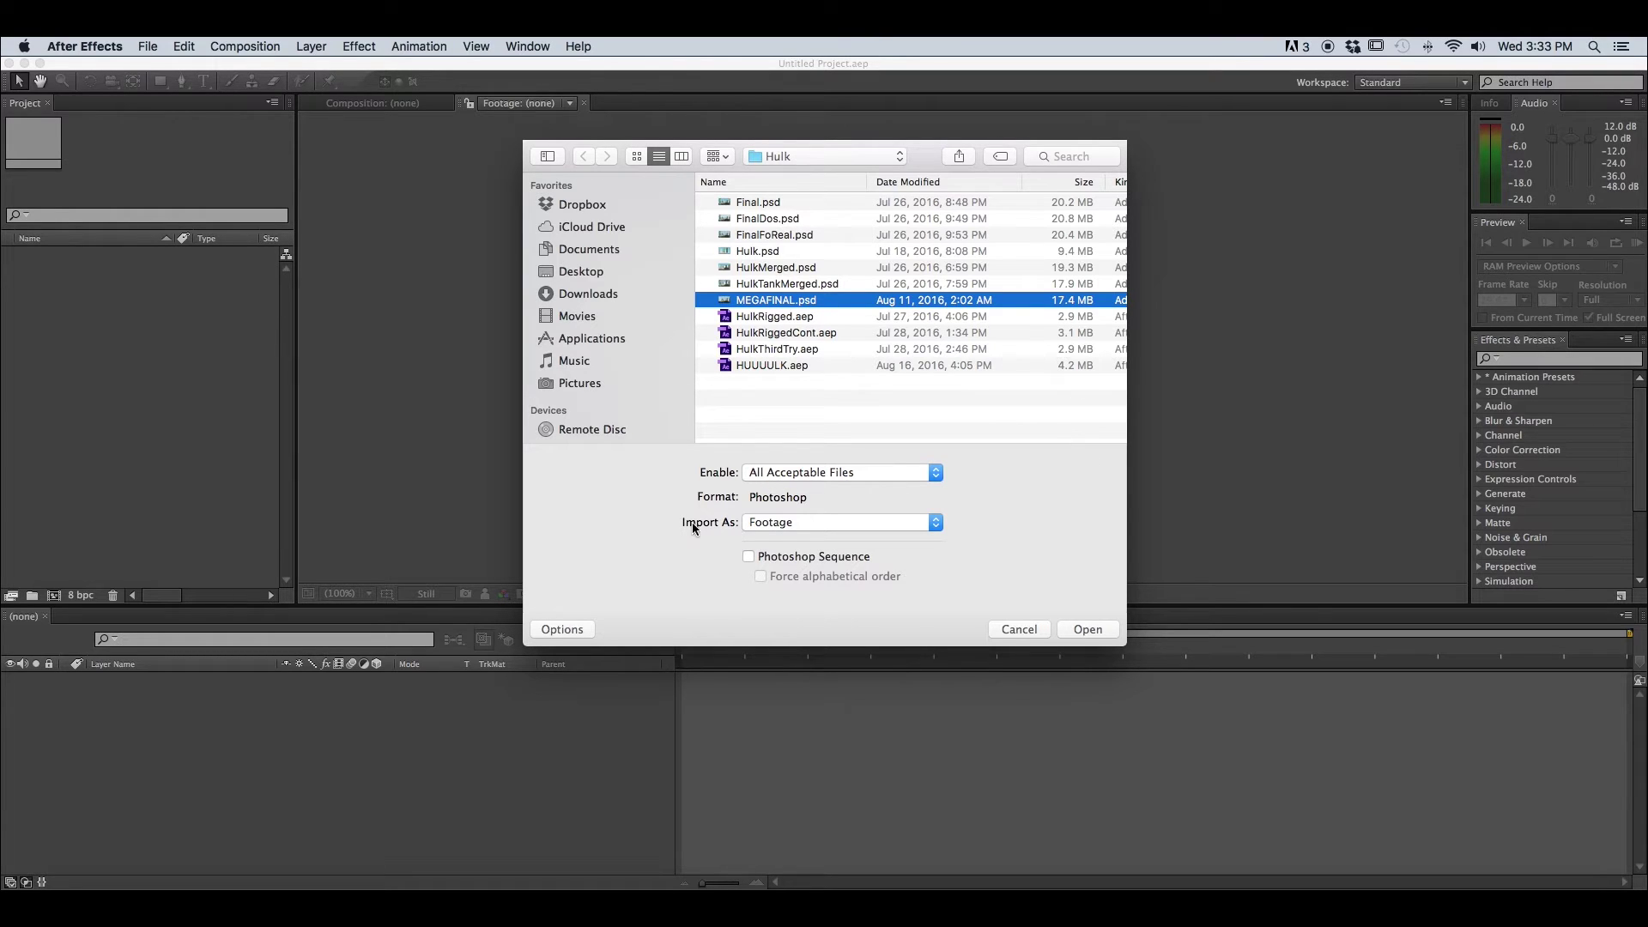
click(775, 523)
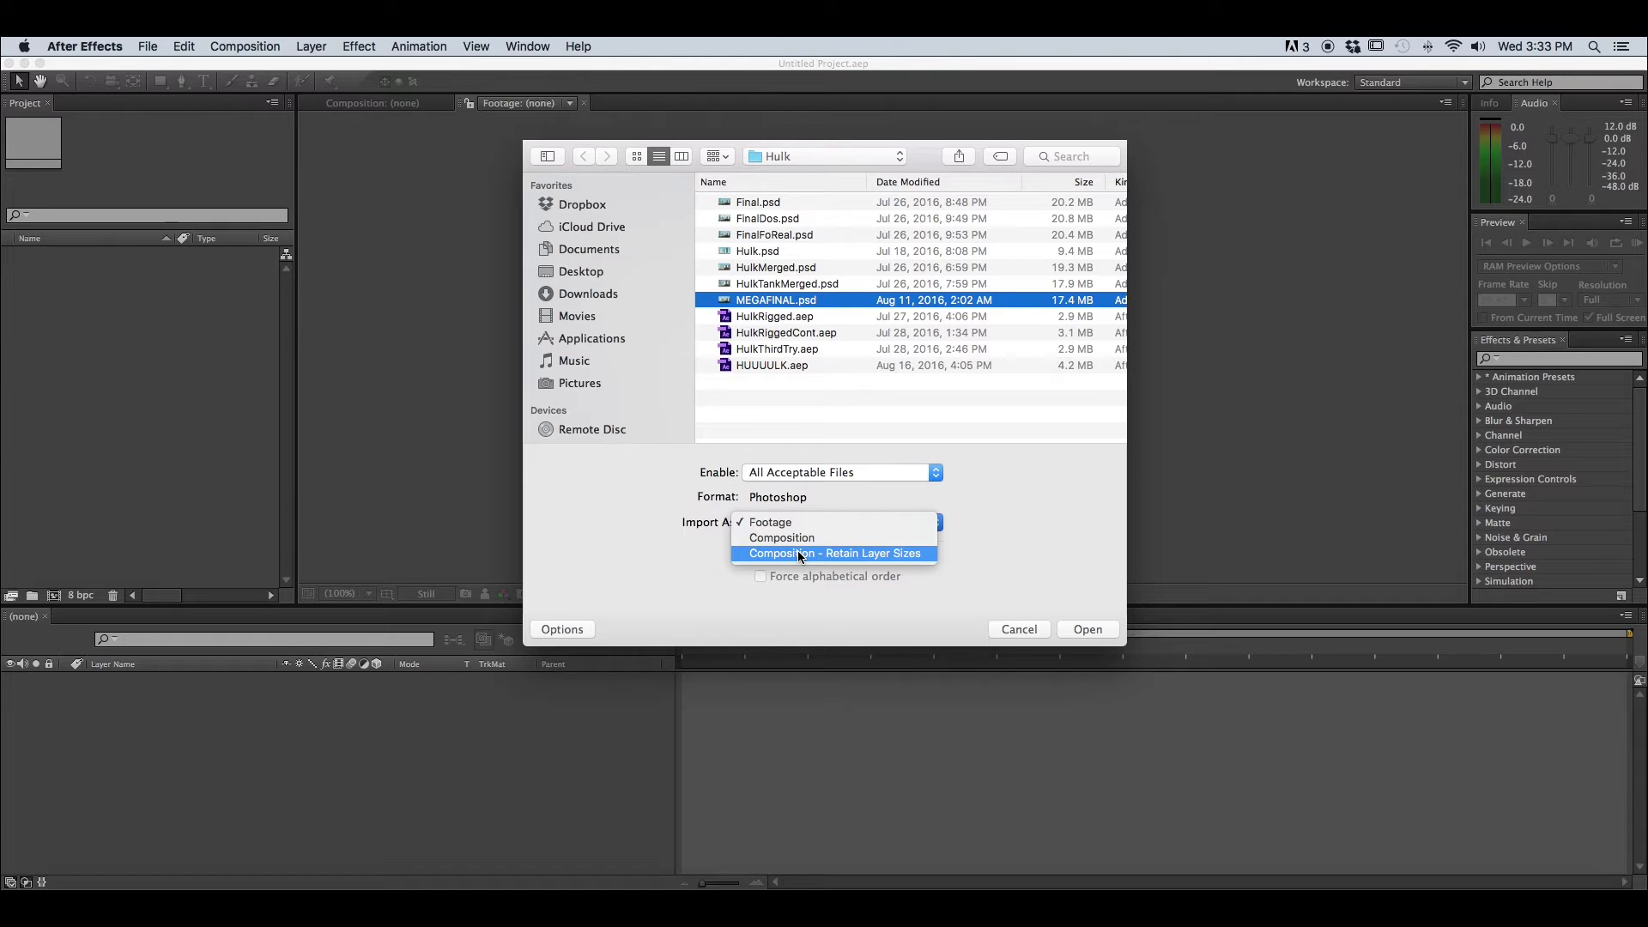
click(799, 554)
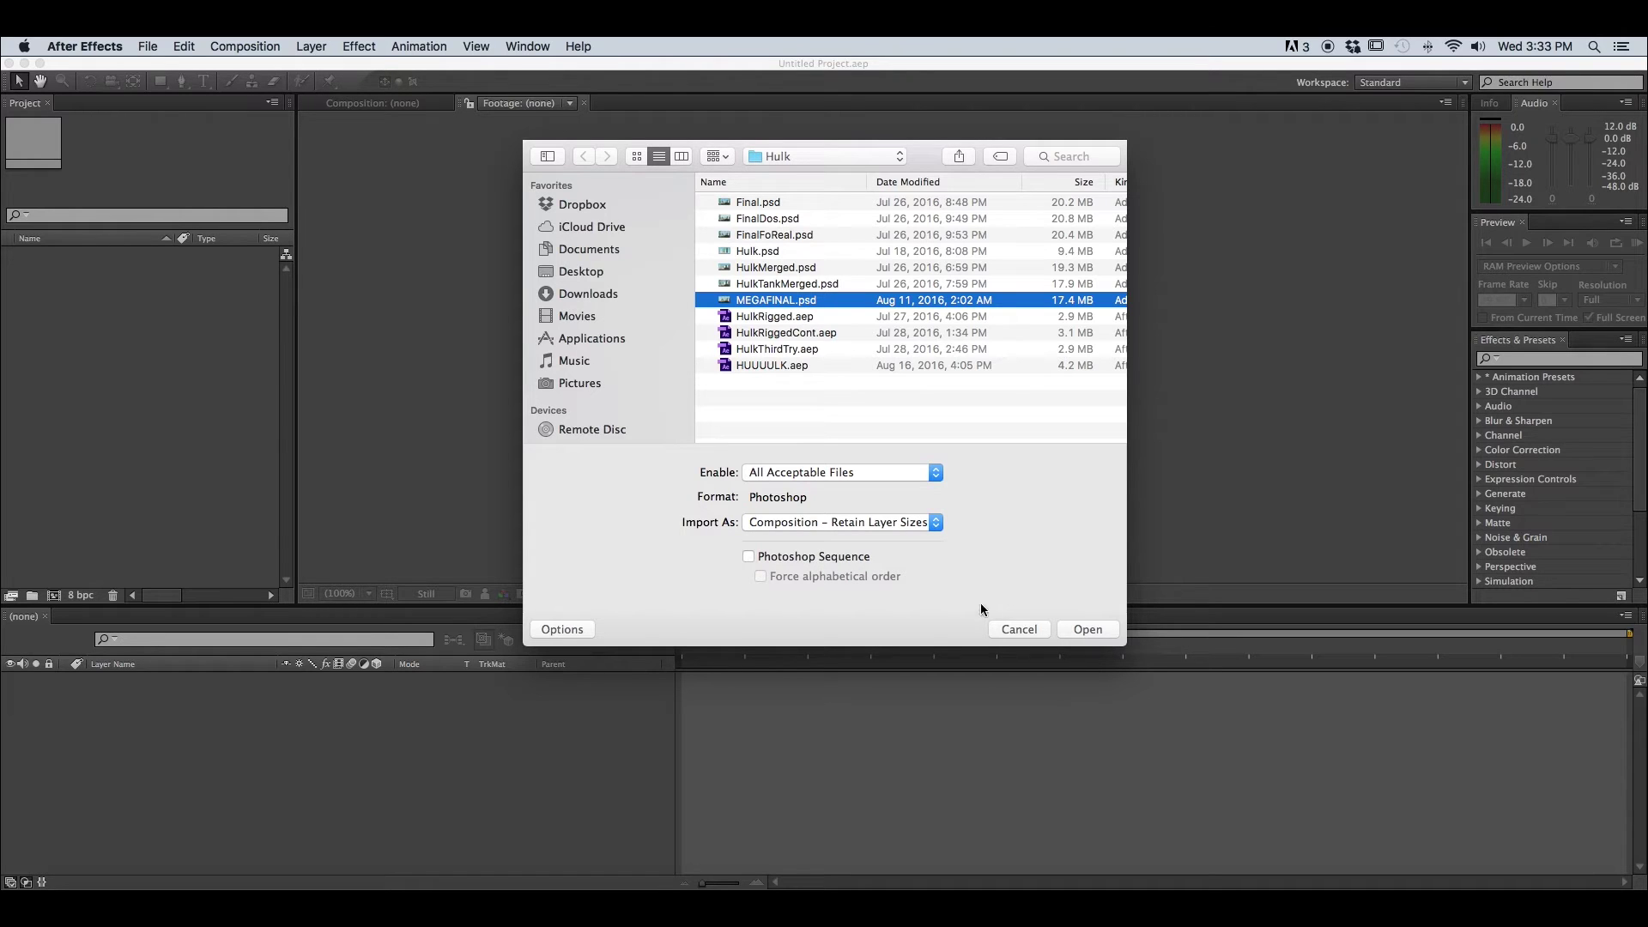
click(1085, 629)
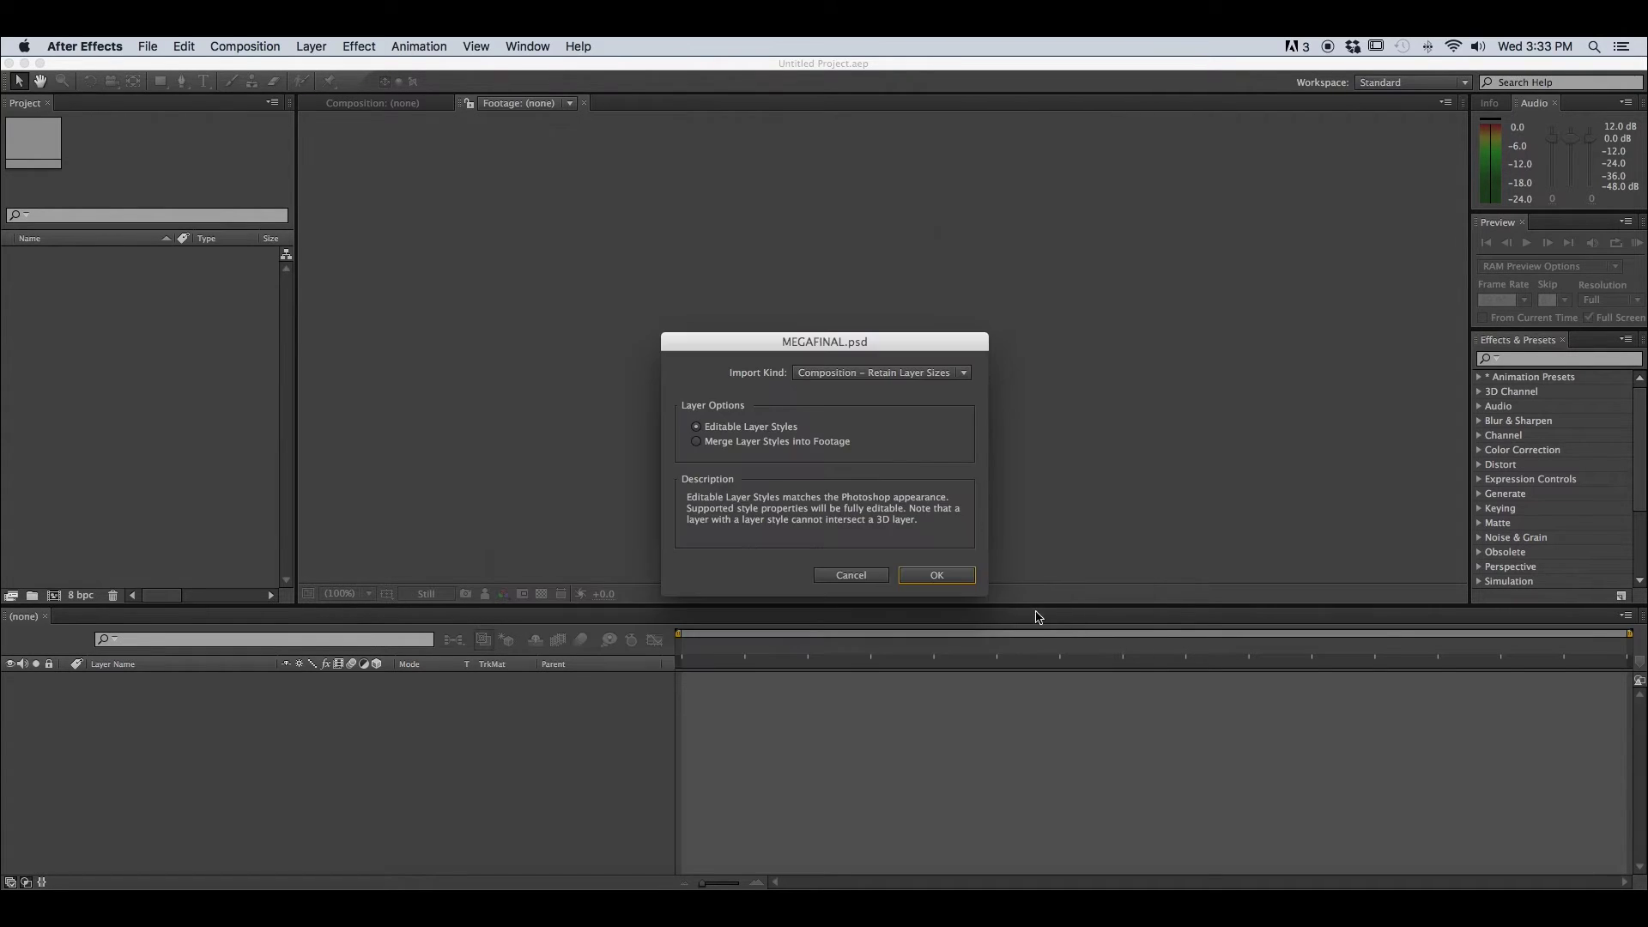
Confirm MEGAFINAL.psd import as Composition - Retain Layer Sizes with Editable Layer Styles.
click(839, 378)
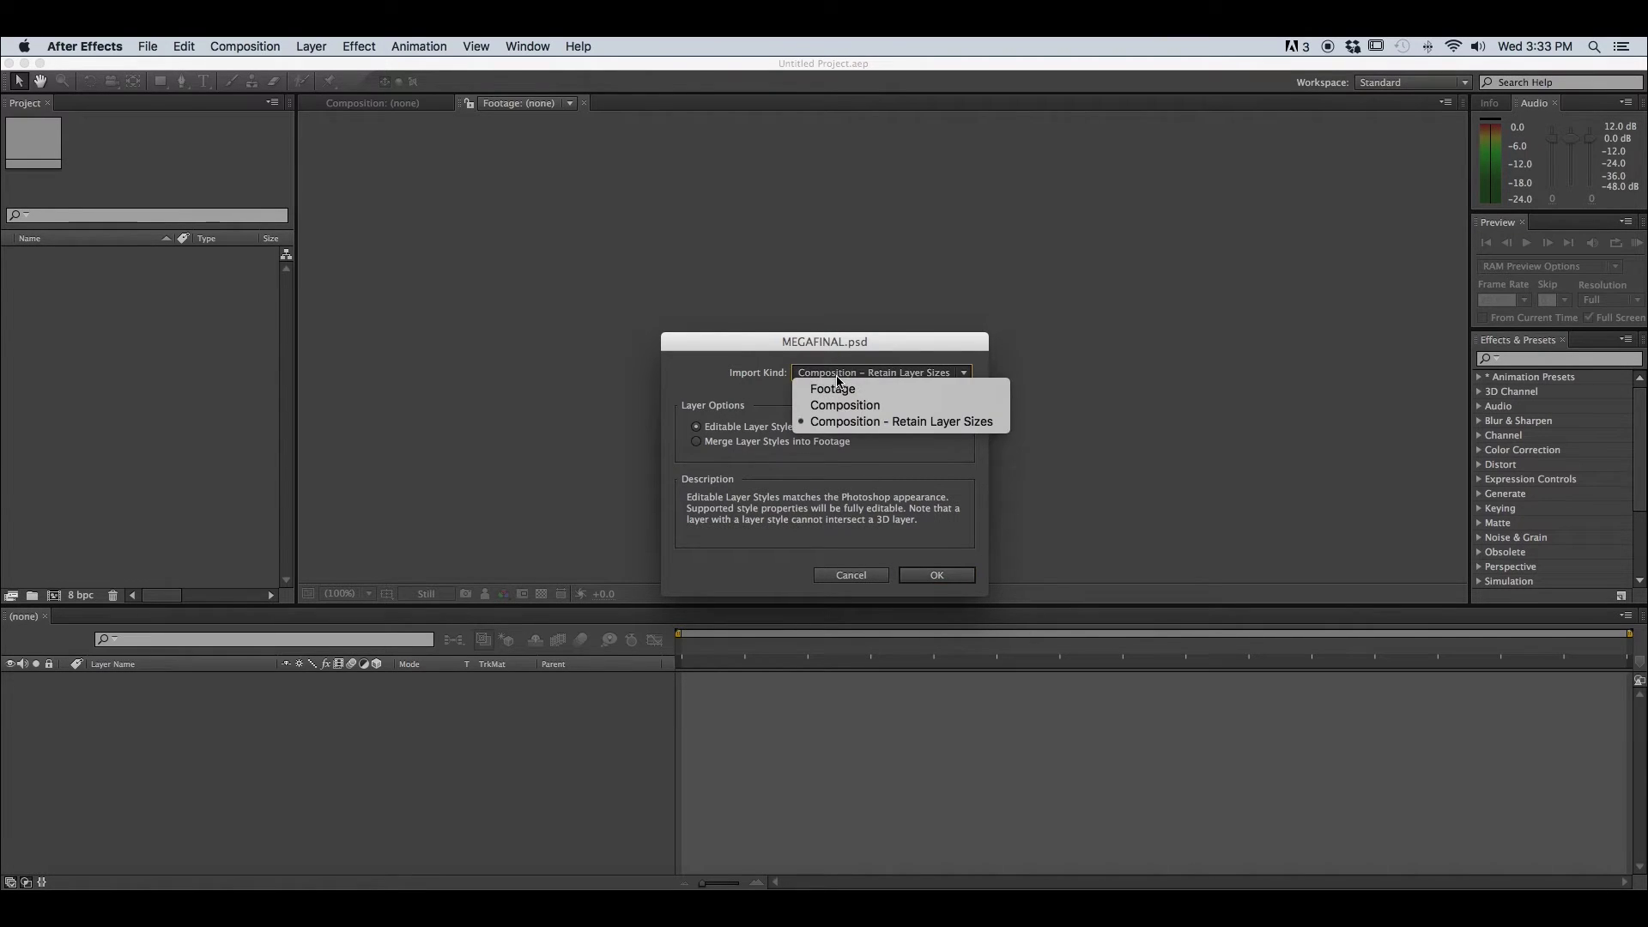
click(850, 425)
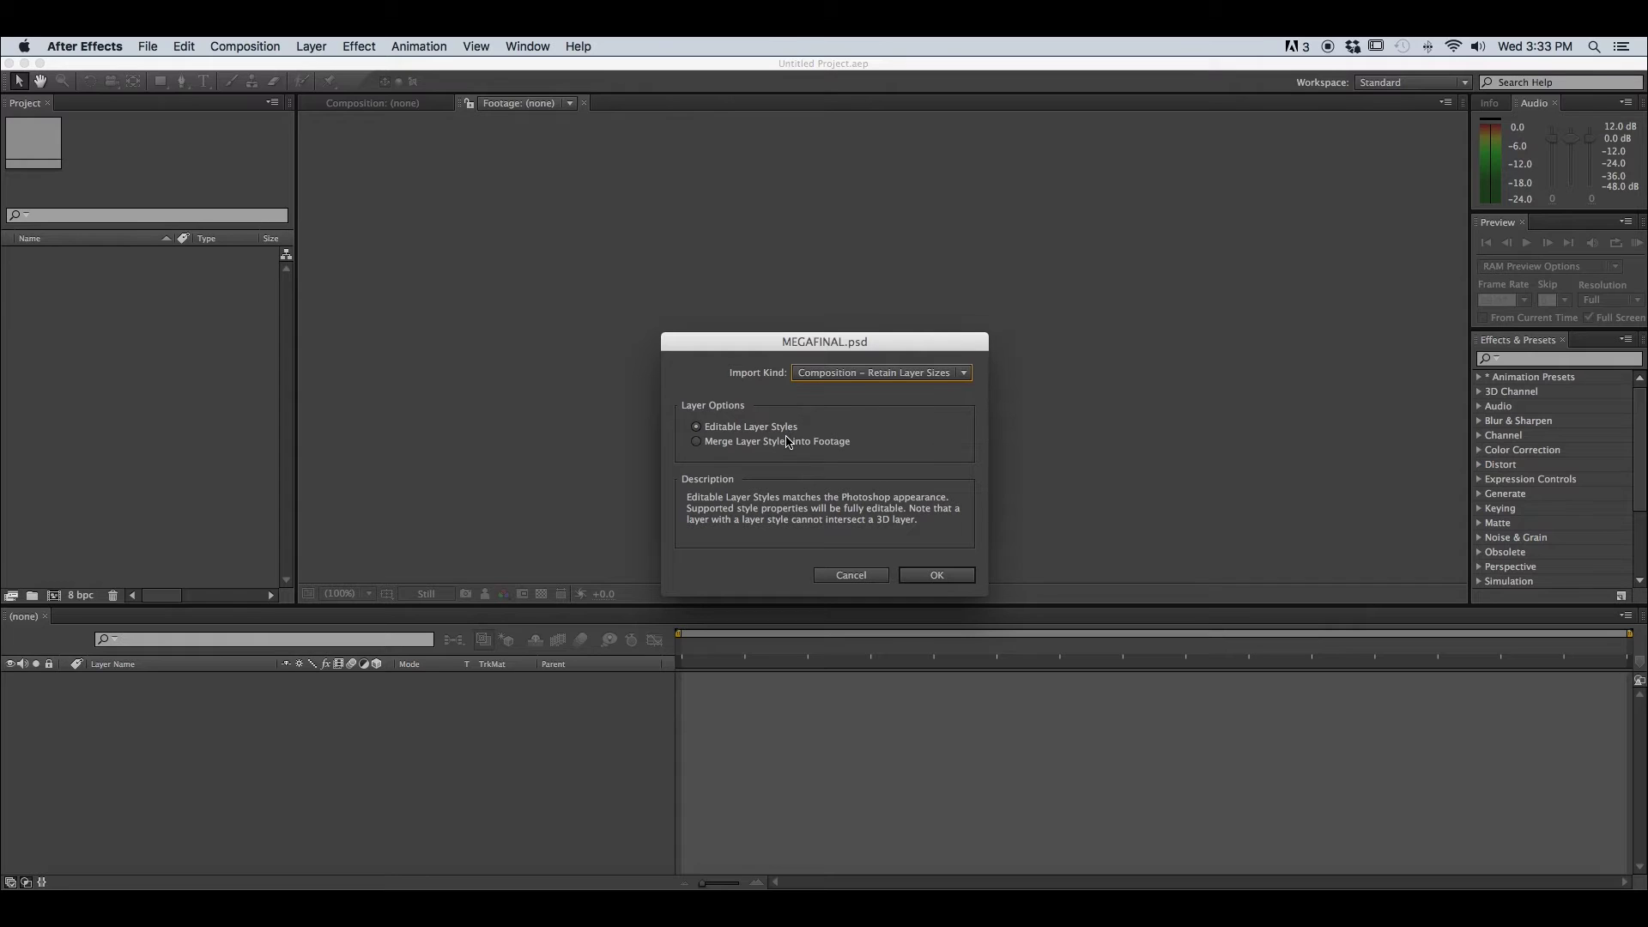
click(938, 579)
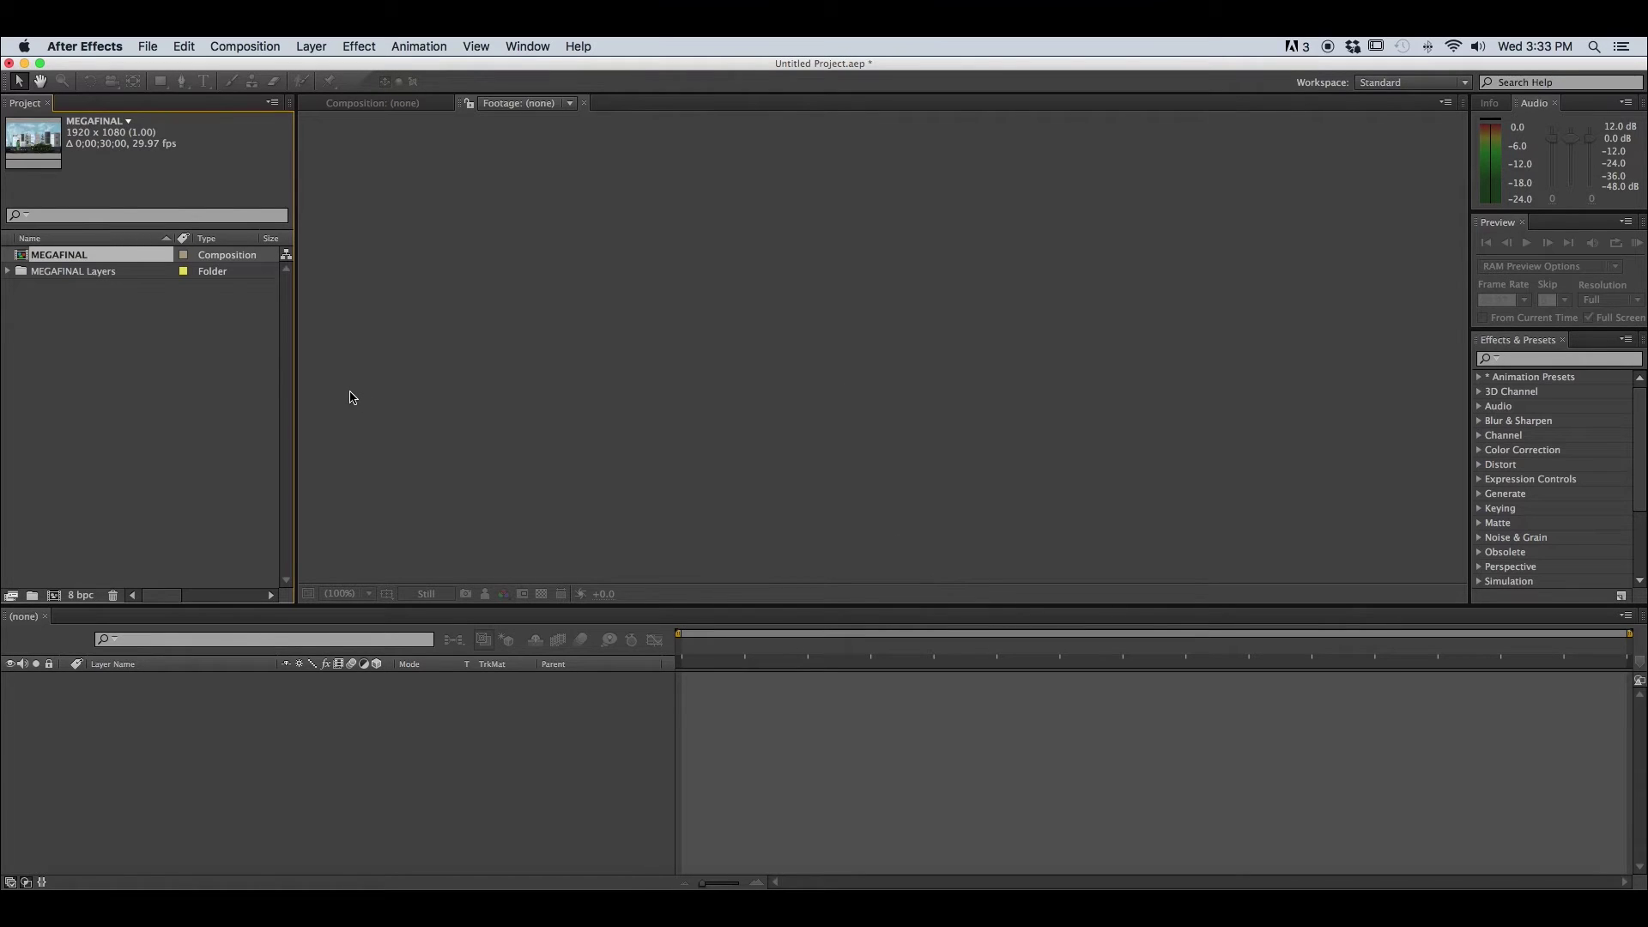
click(54, 271)
click(53, 256)
double_click(69, 255)
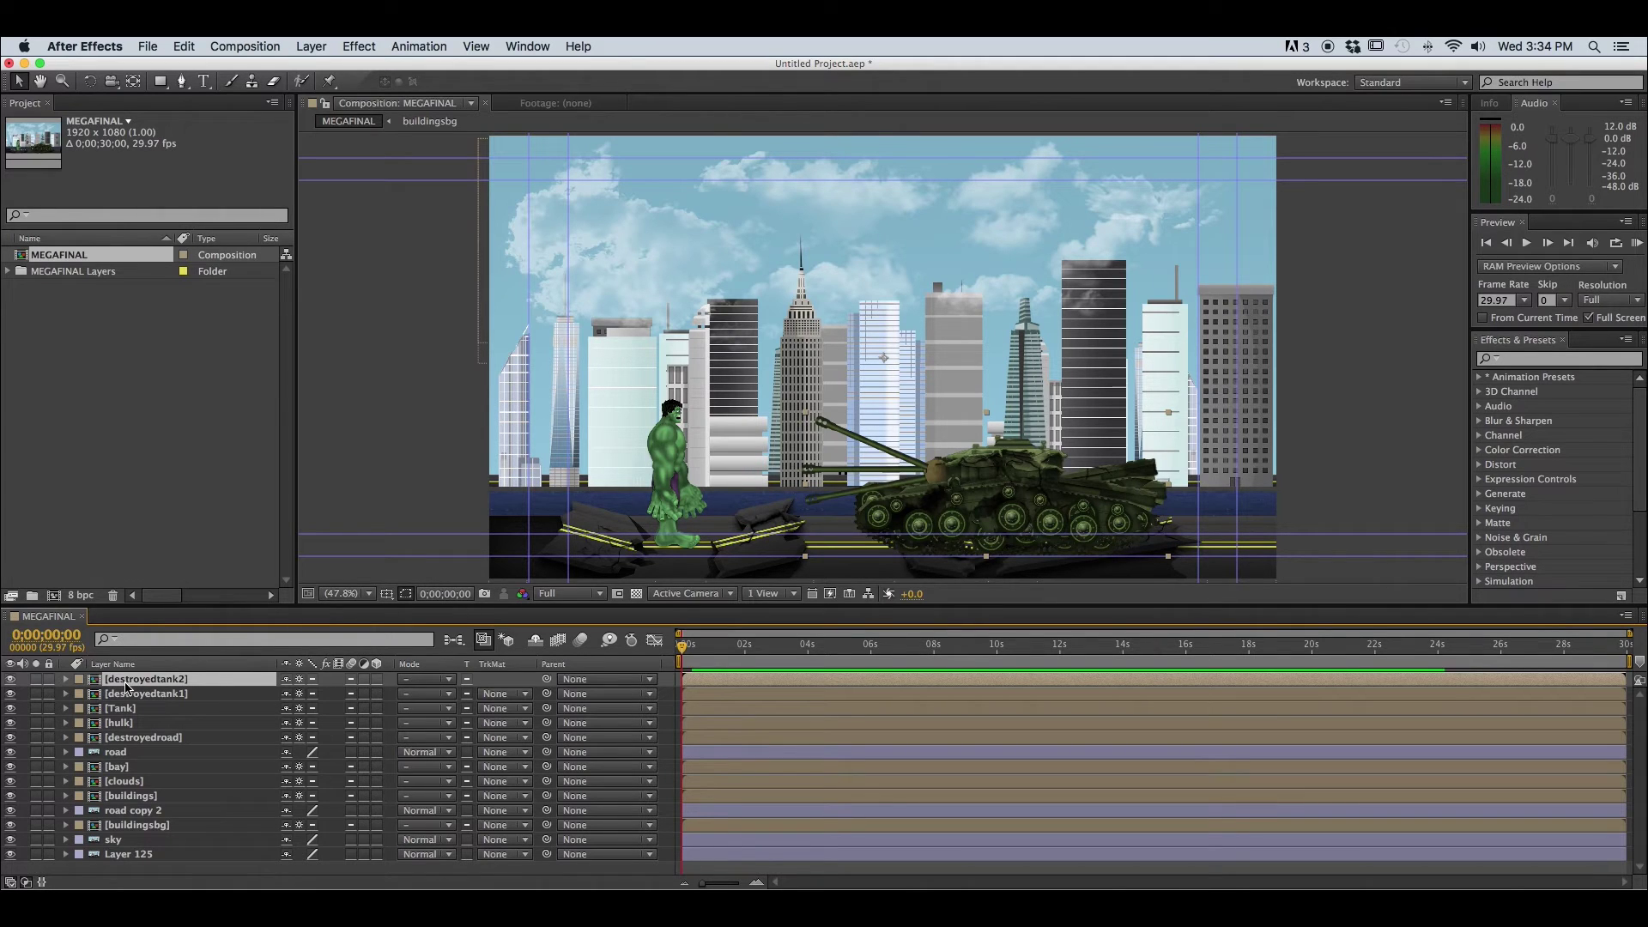
Inspect the destroyedtank1 and bay layers, then expand the MEGAFINAL Layers folder.
click(126, 695)
click(117, 766)
click(87, 355)
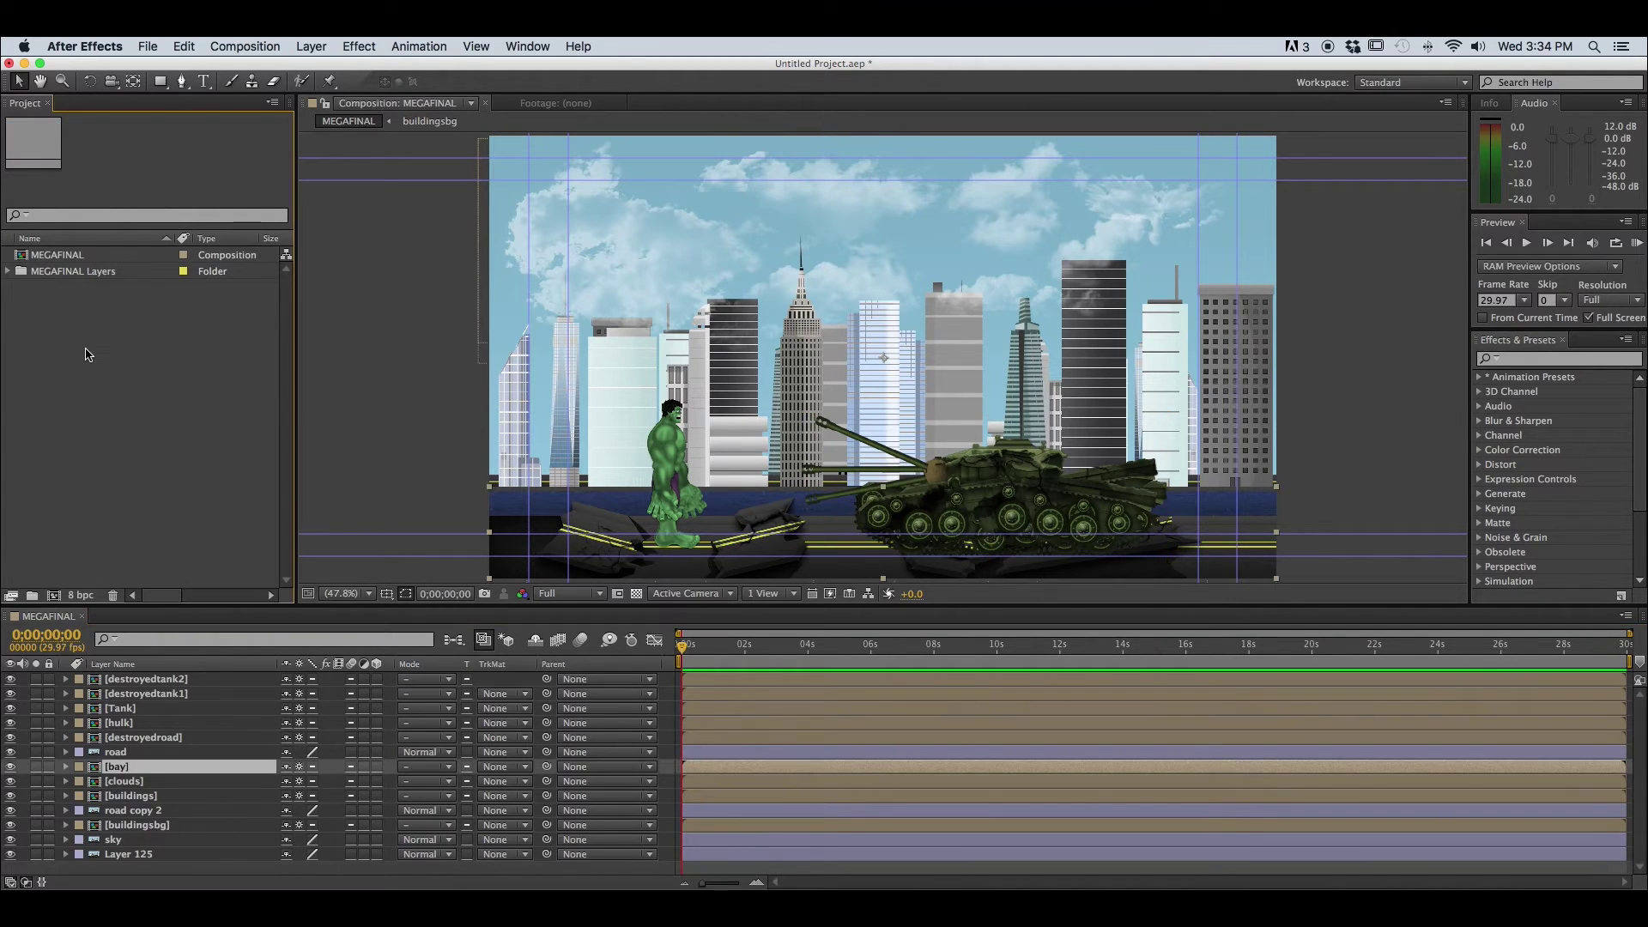
click(9, 273)
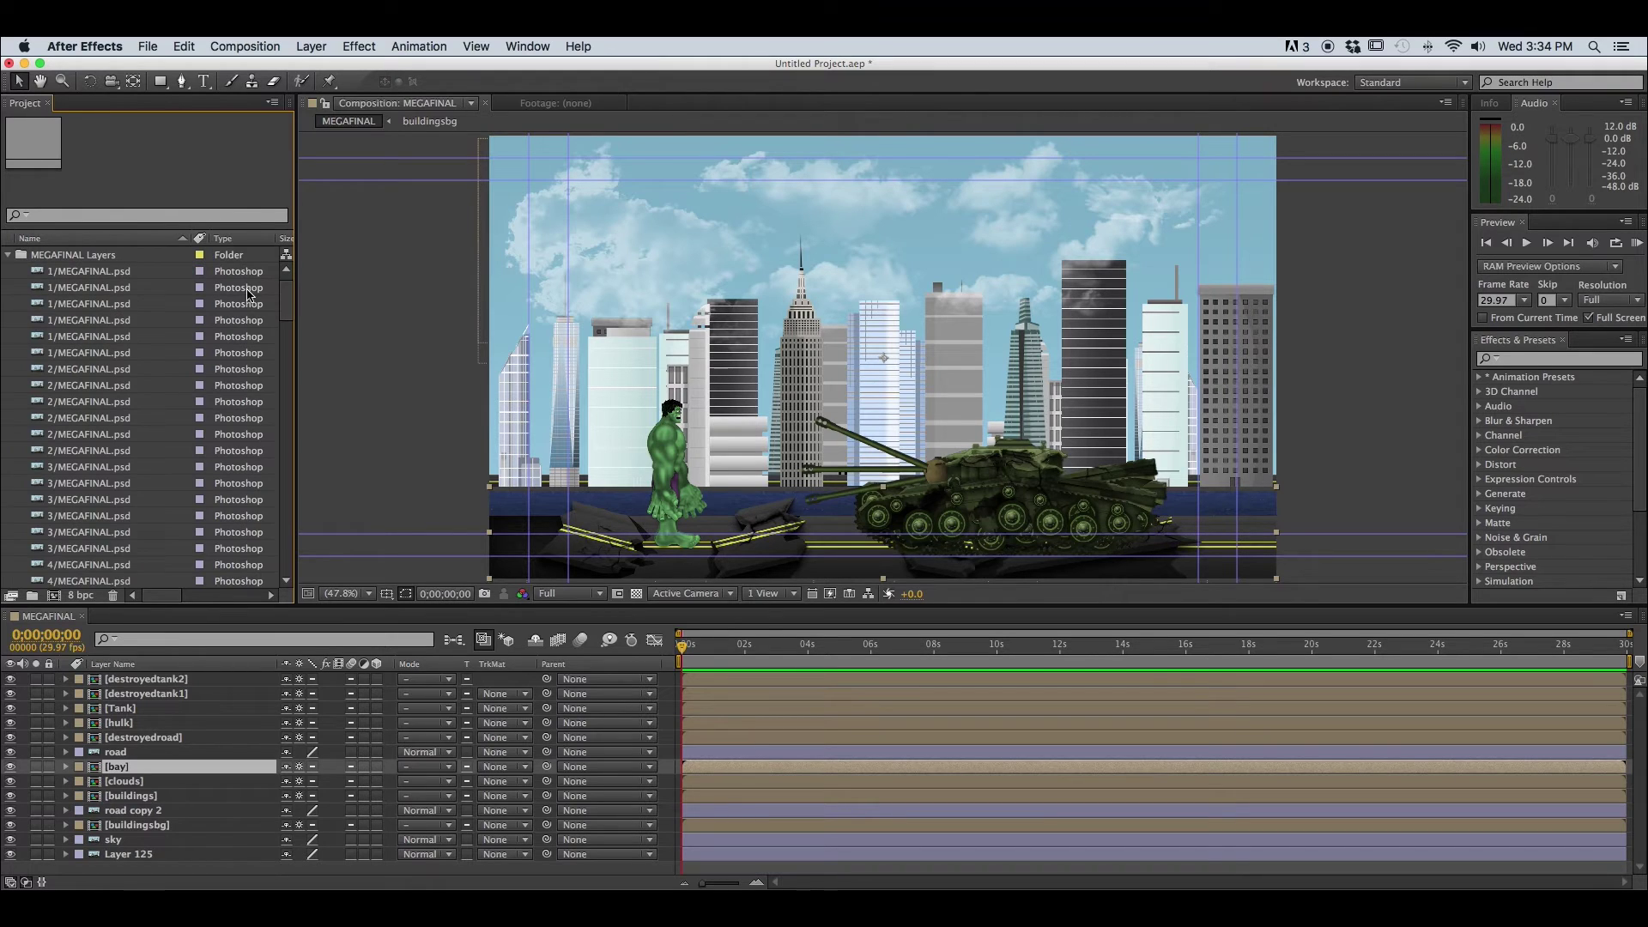
Preview the 5/MEGAFINAL.psd footage on its own, then close it to return to the composition.
drag(292, 288, 298, 332)
click(87, 370)
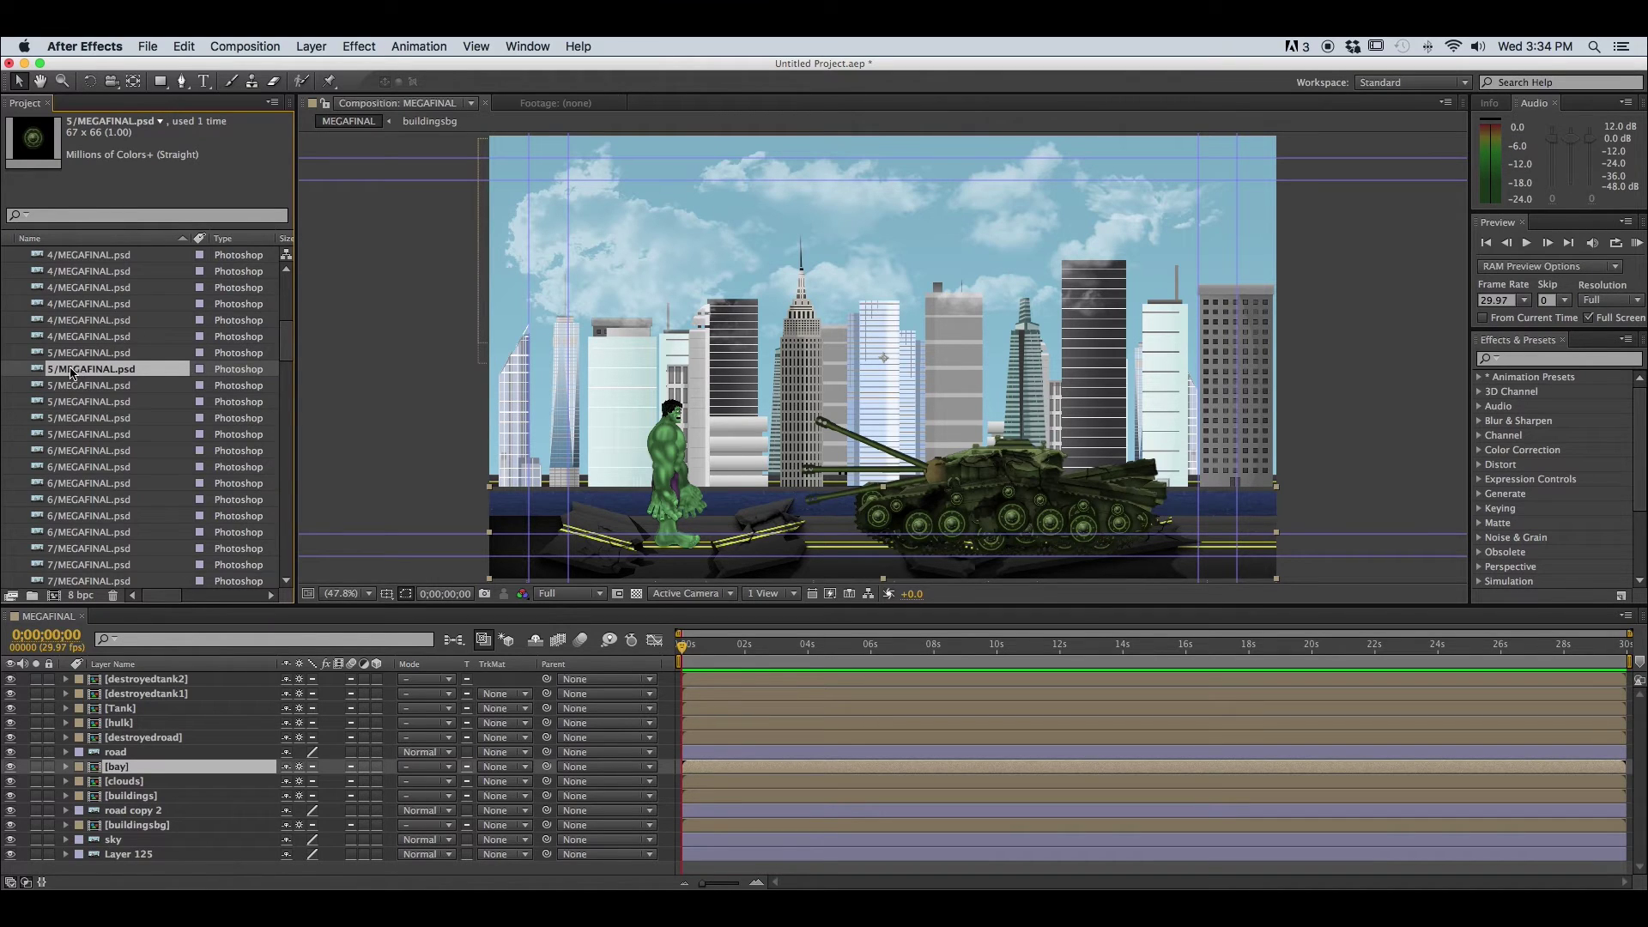
double_click(79, 375)
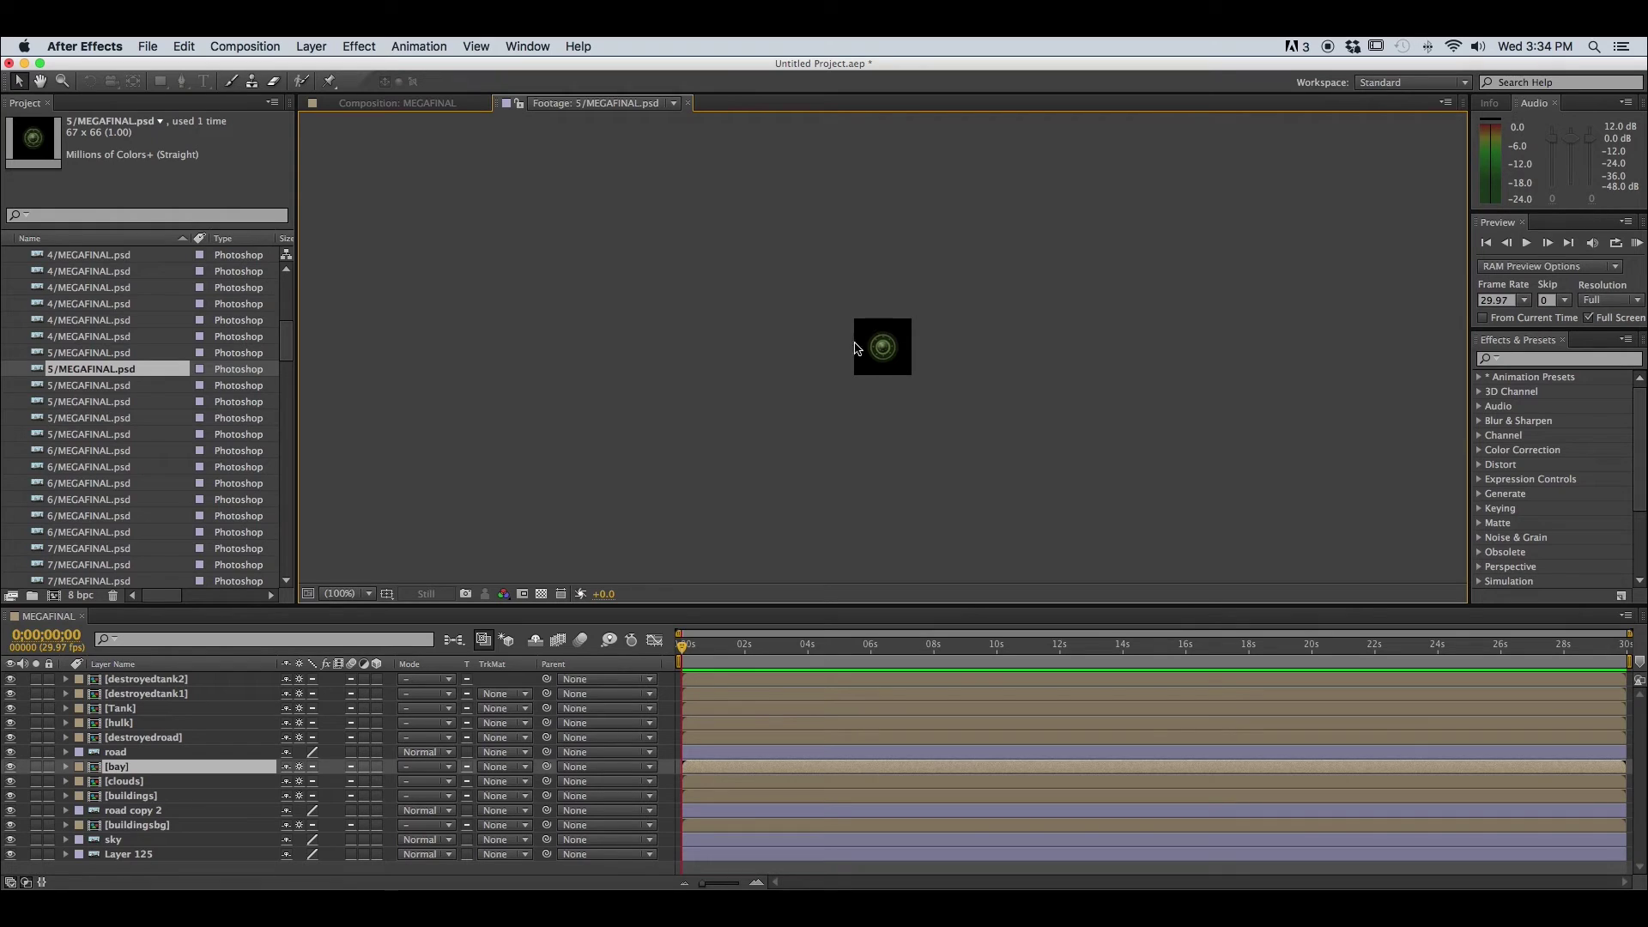
click(688, 103)
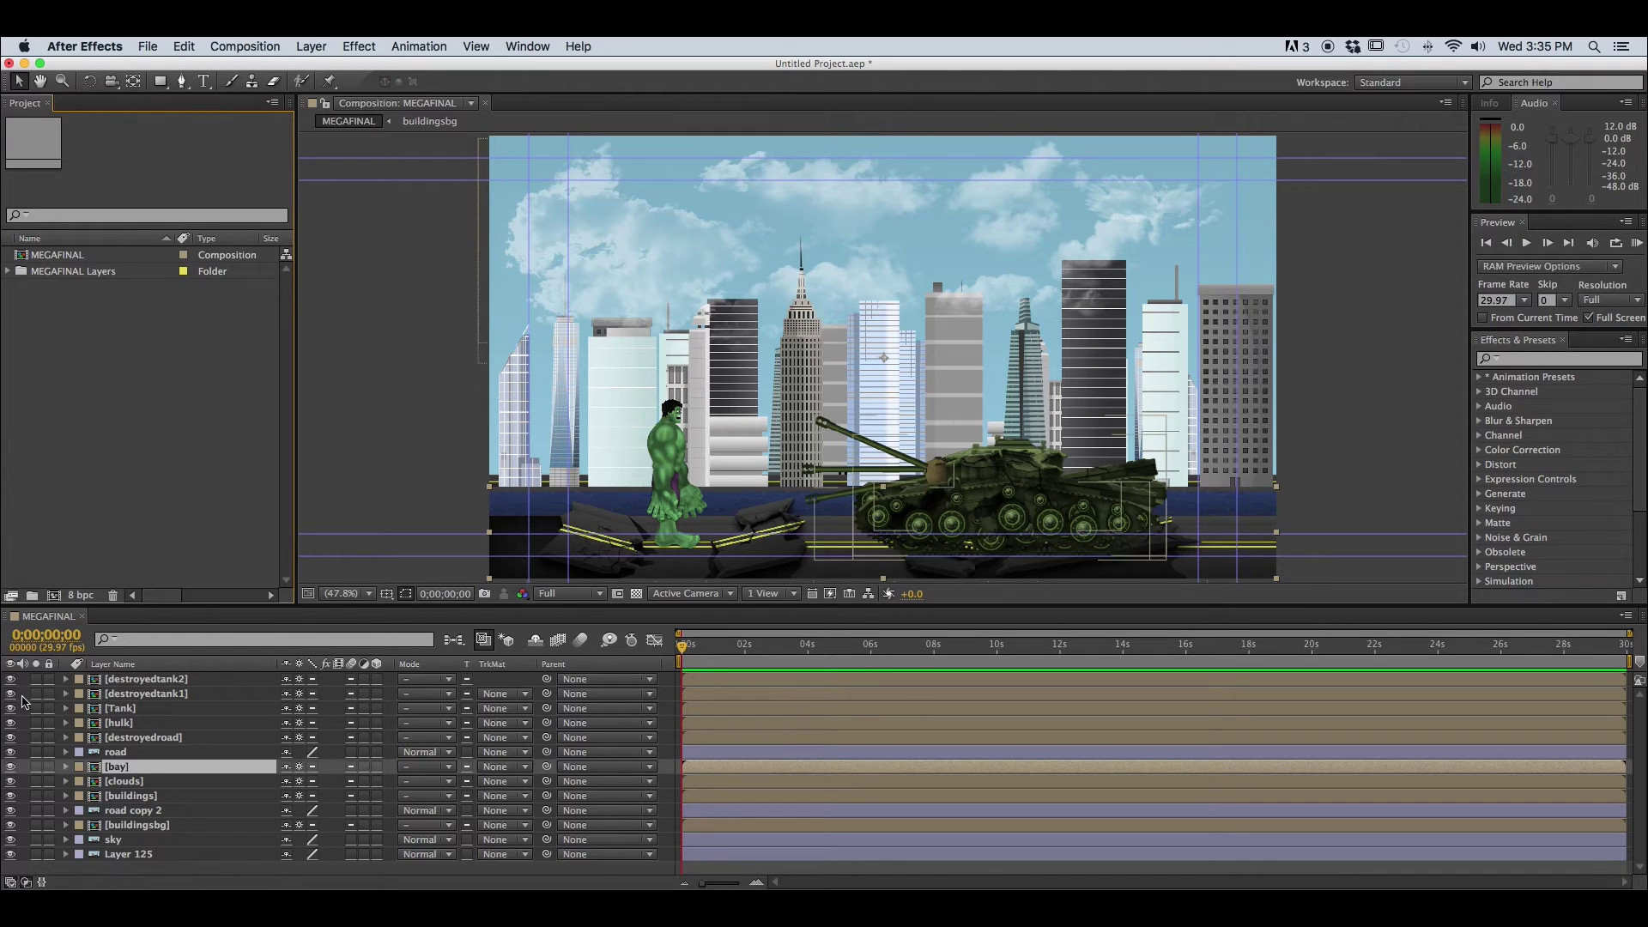
Hide the destroyedtank2 and destroyedtank1 layers in the MEGAFINAL timeline.
click(117, 753)
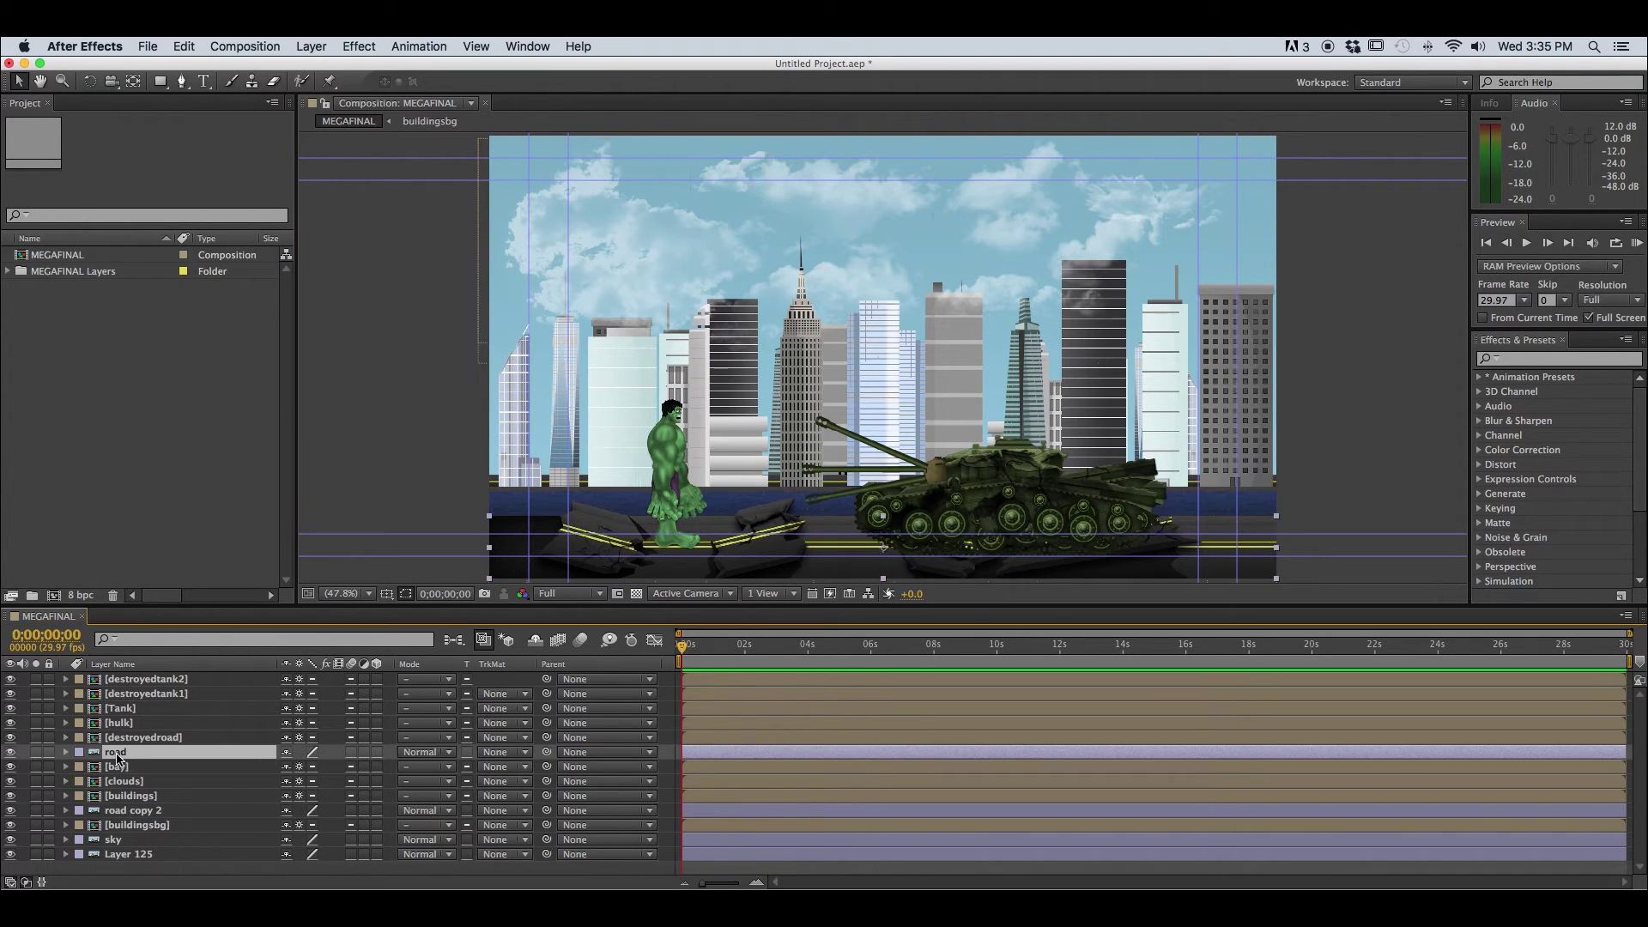
click(121, 812)
click(122, 842)
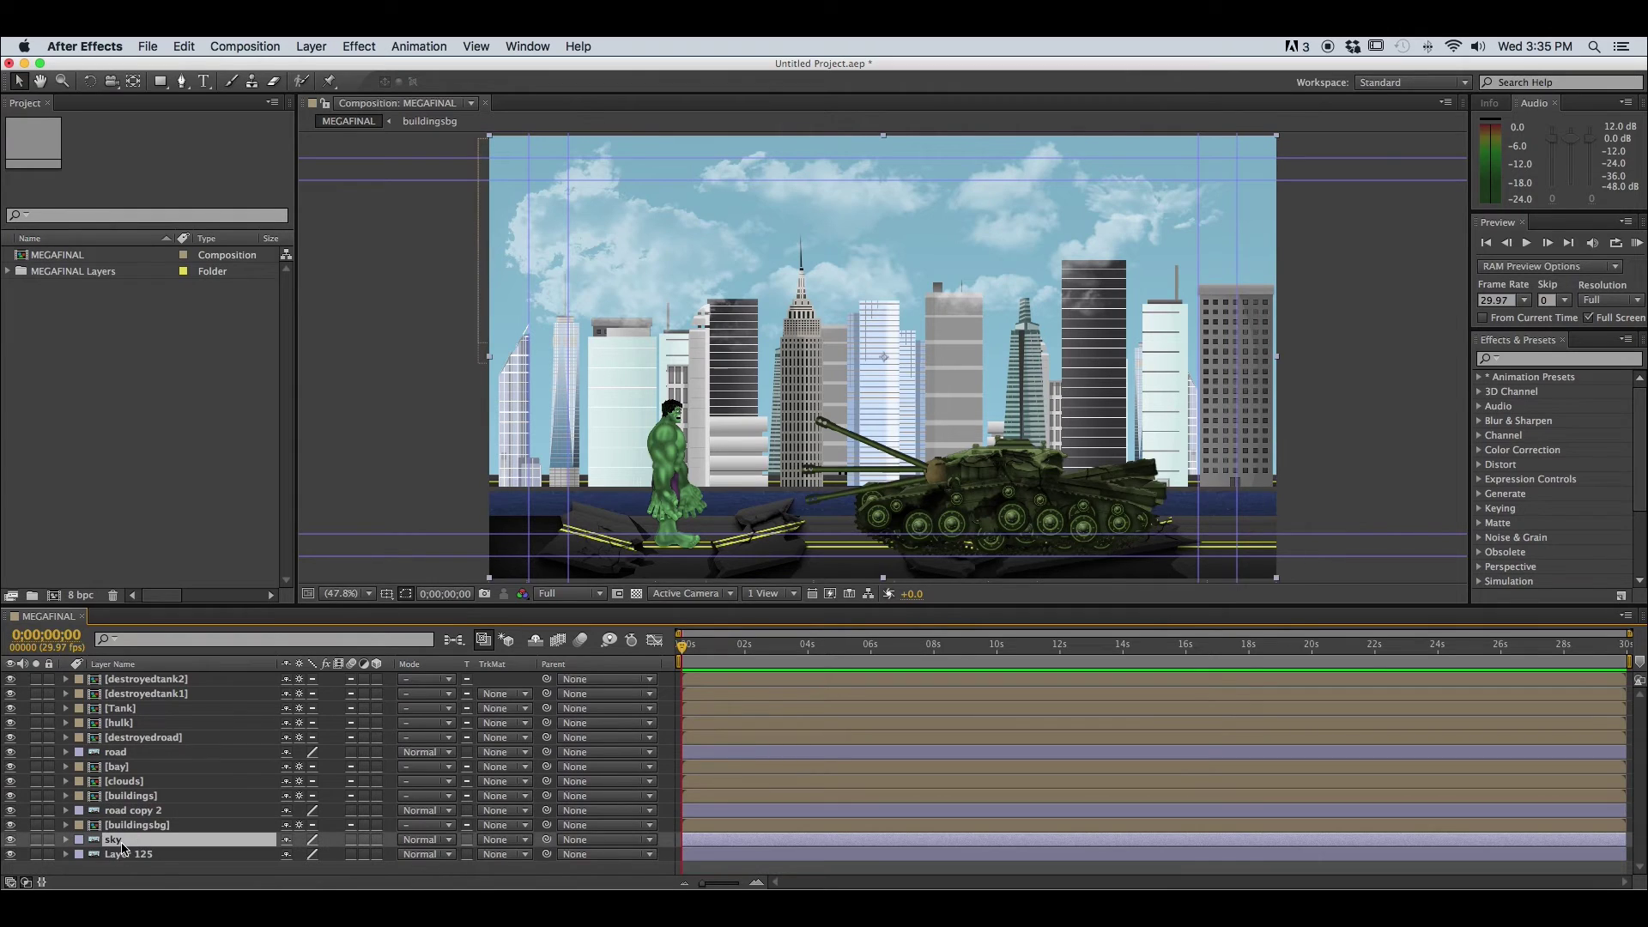
click(122, 680)
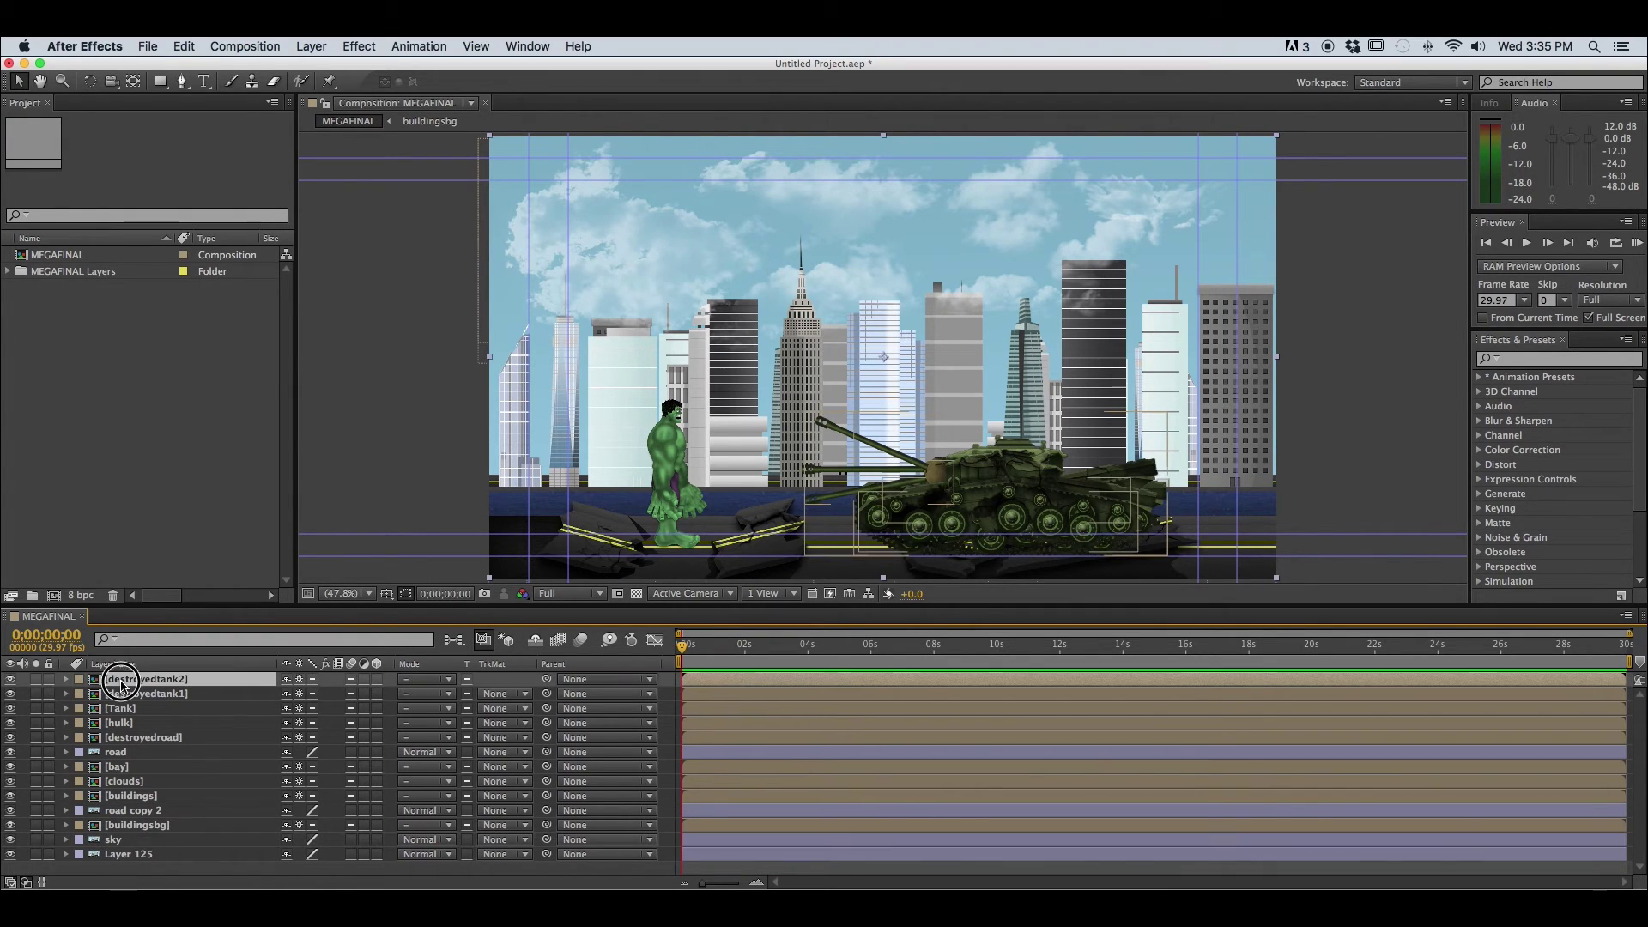
click(11, 681)
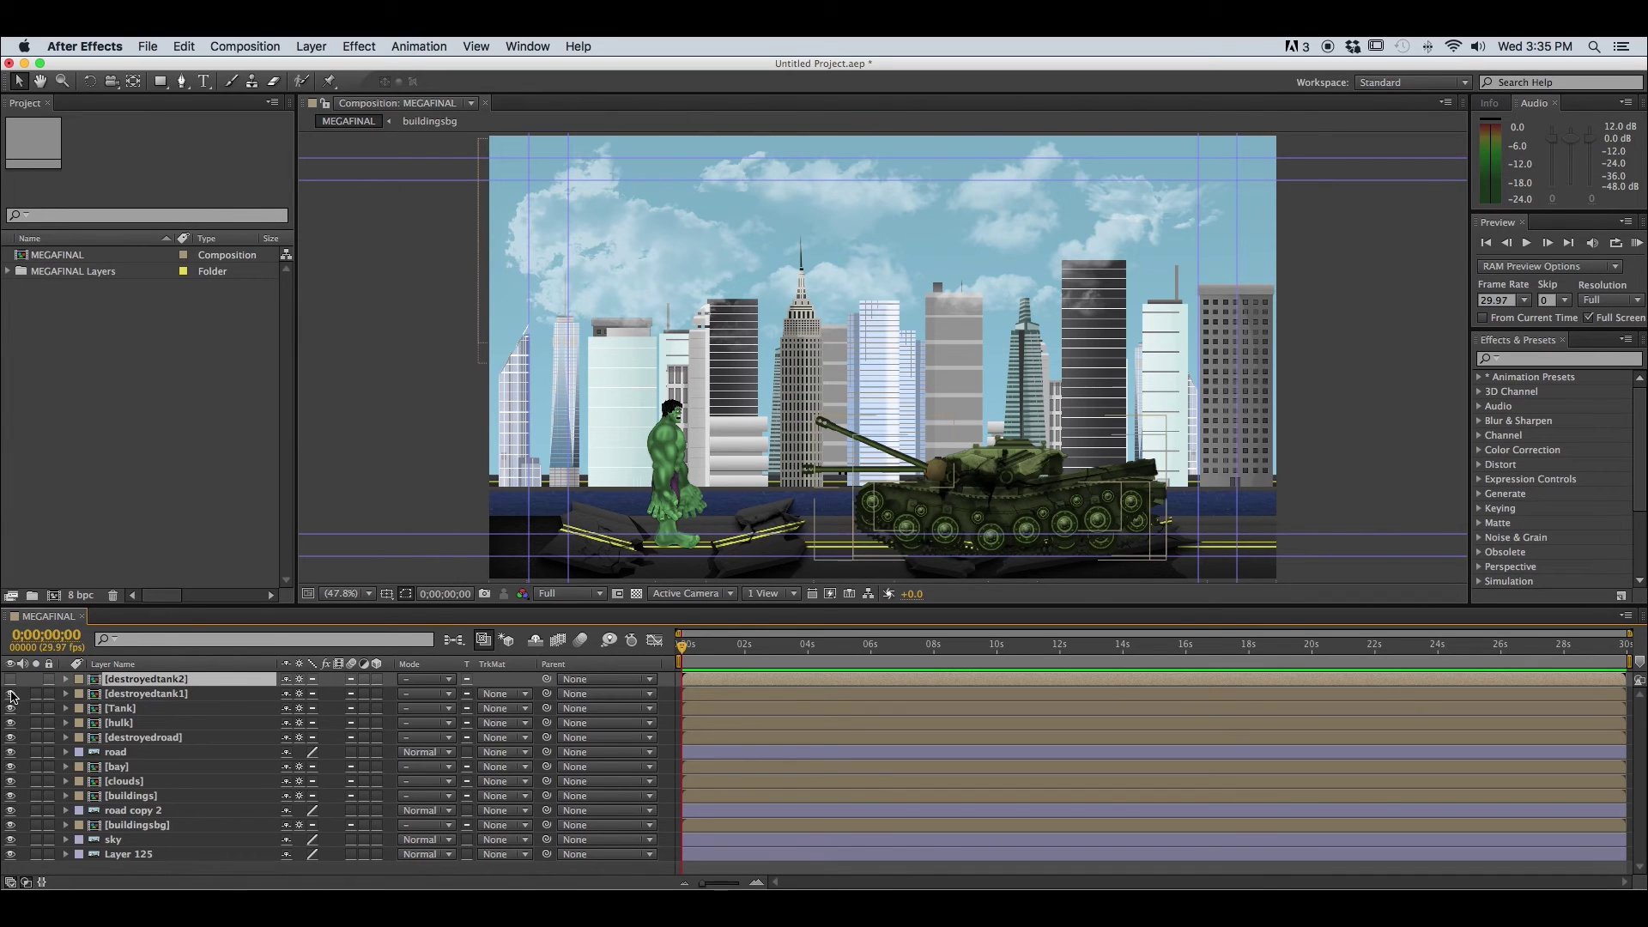
click(12, 681)
click(11, 694)
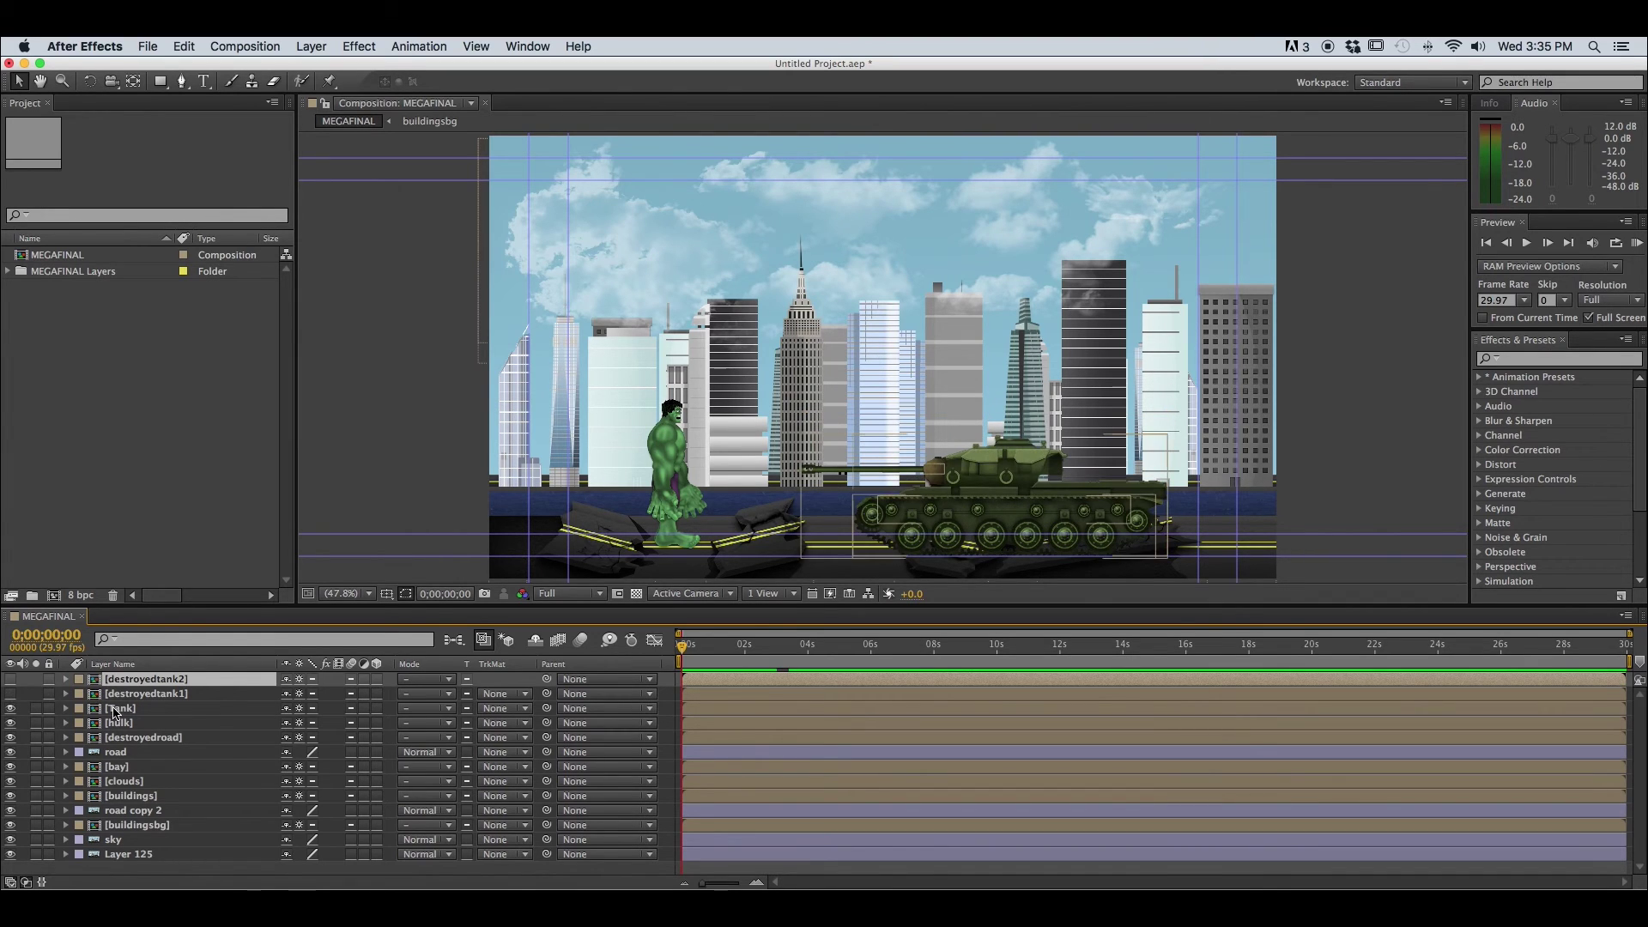
Move the Tank layer below road, then back between destroyedtank1 and hulk.
click(120, 709)
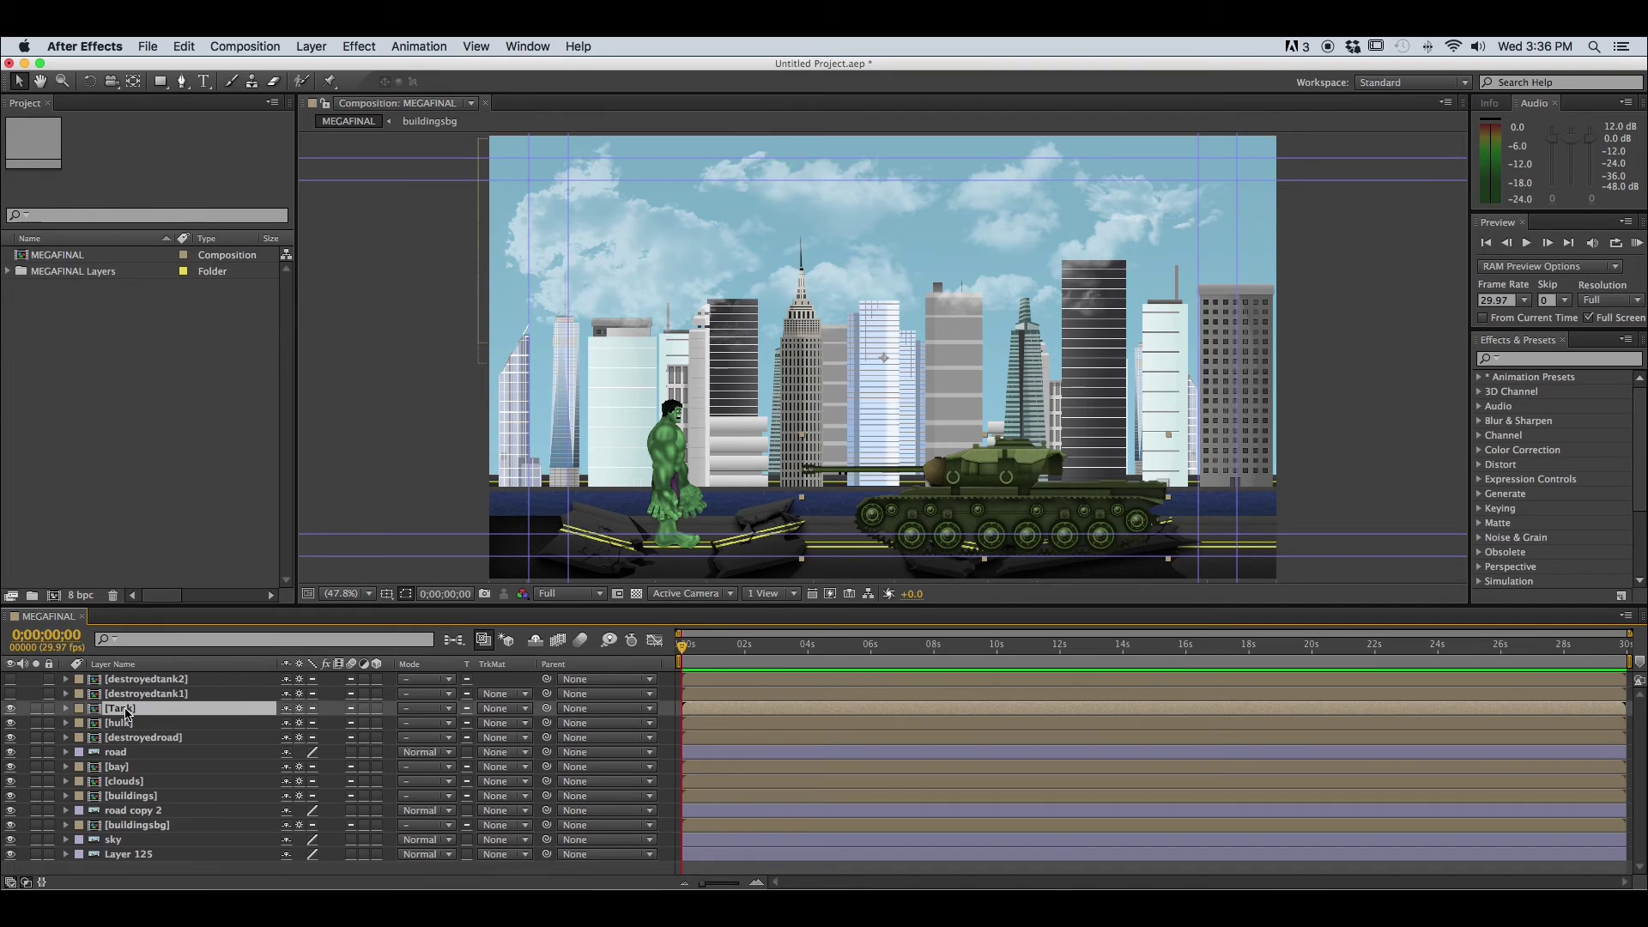
drag(122, 713, 120, 793)
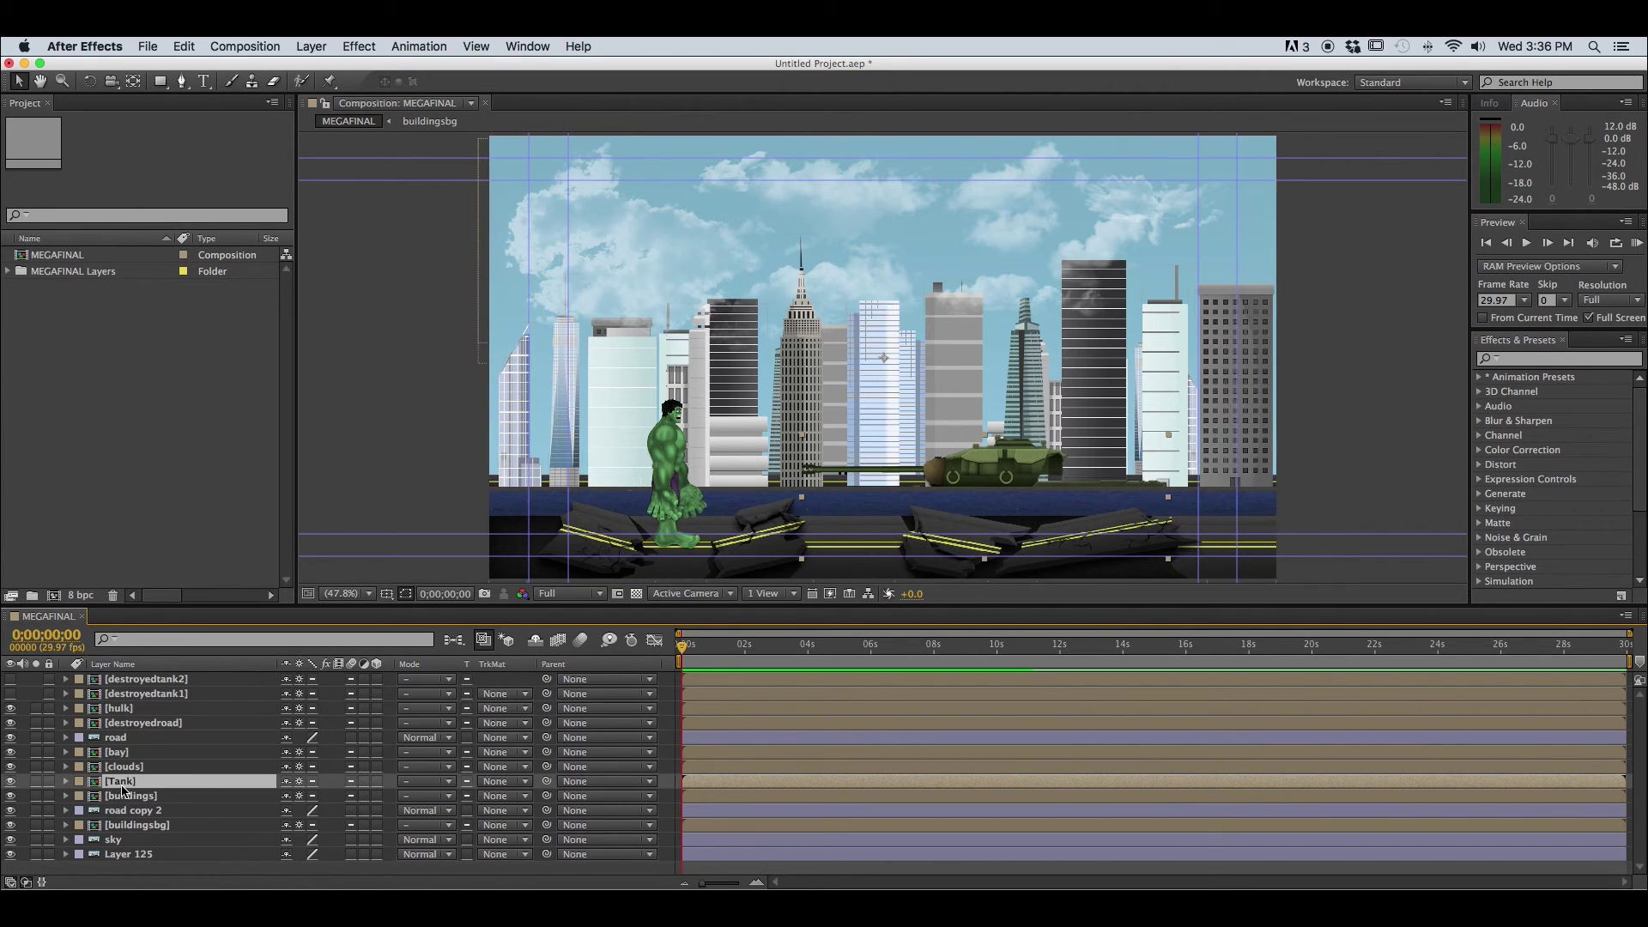
drag(122, 786, 122, 709)
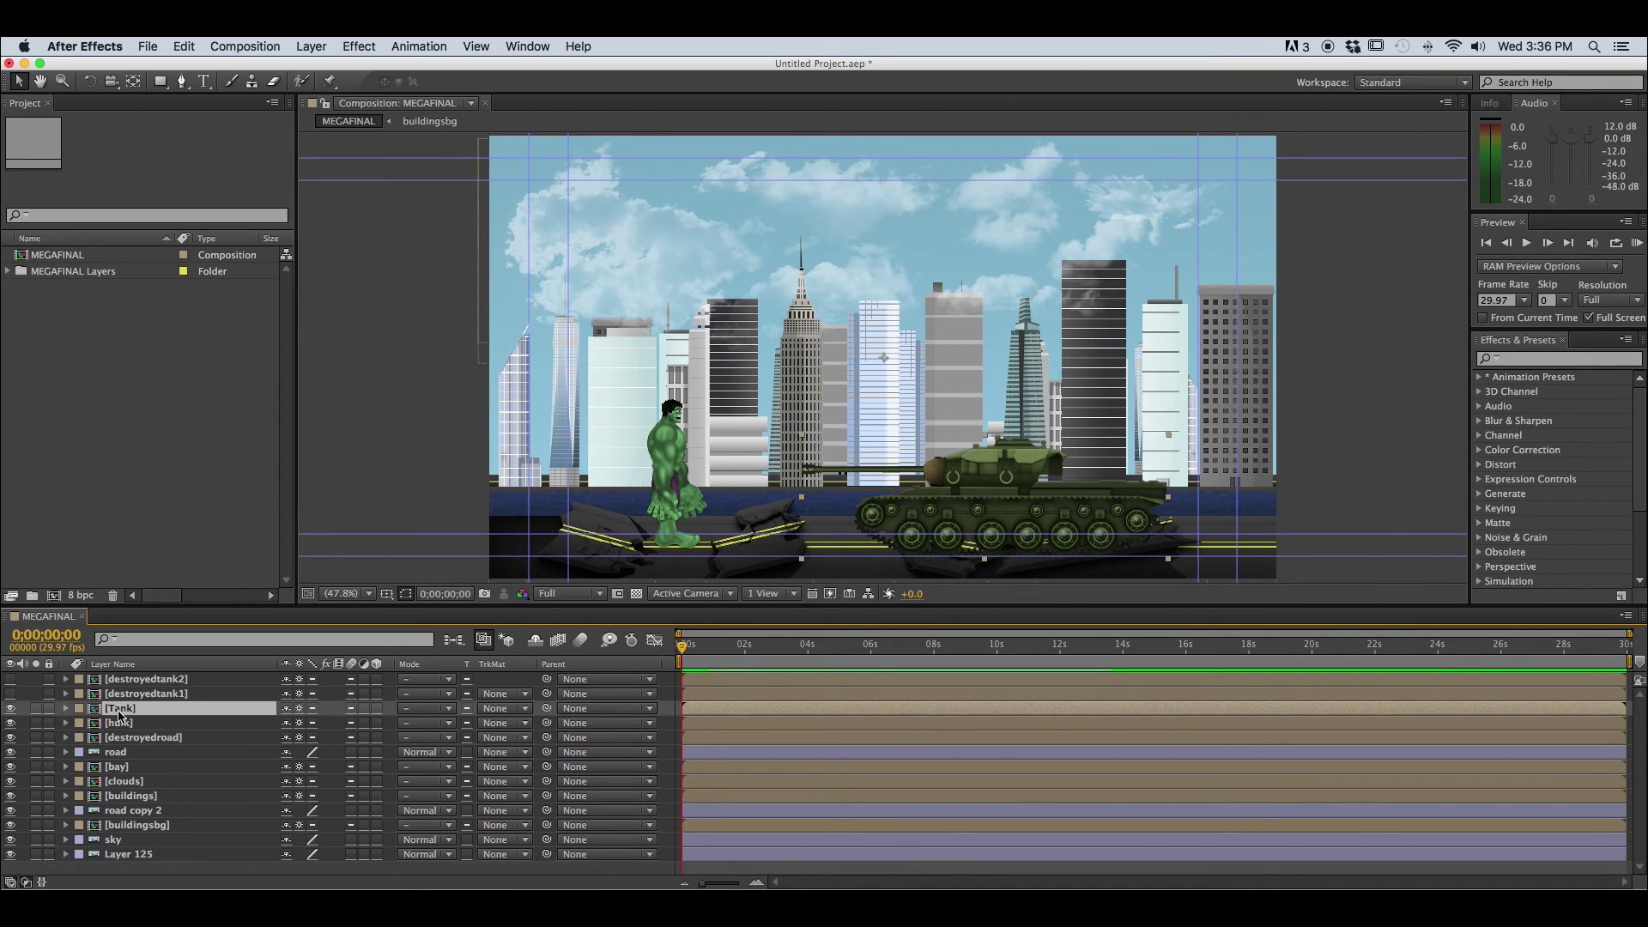
Open the Tank precomp to view its layers.
click(105, 724)
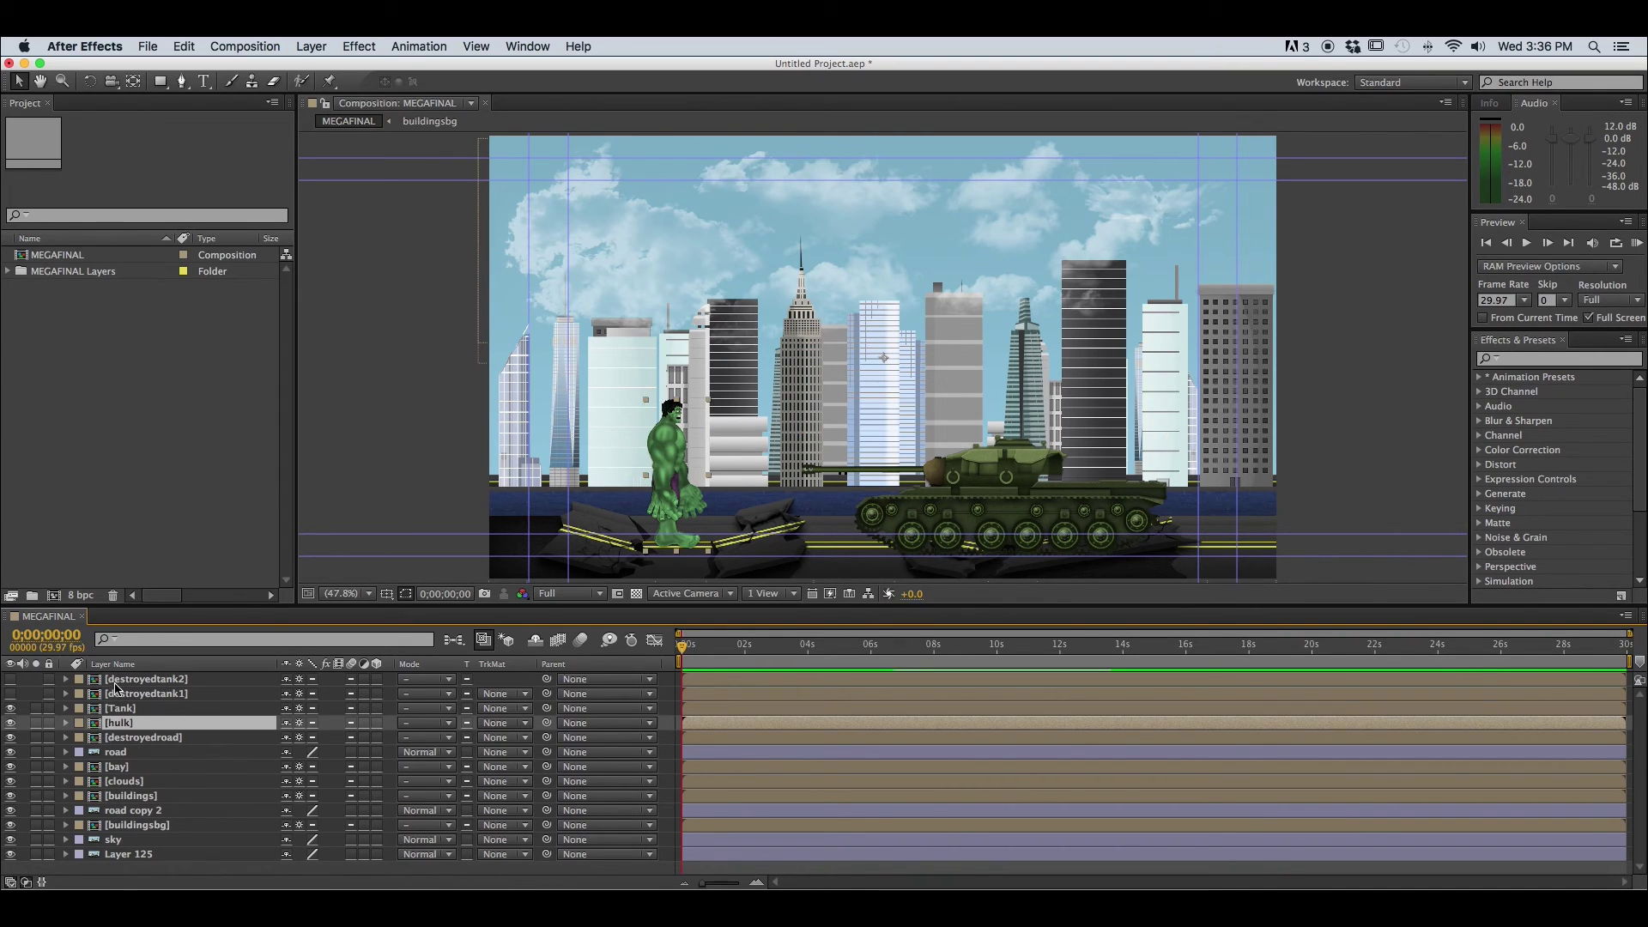
click(116, 680)
click(120, 694)
click(120, 710)
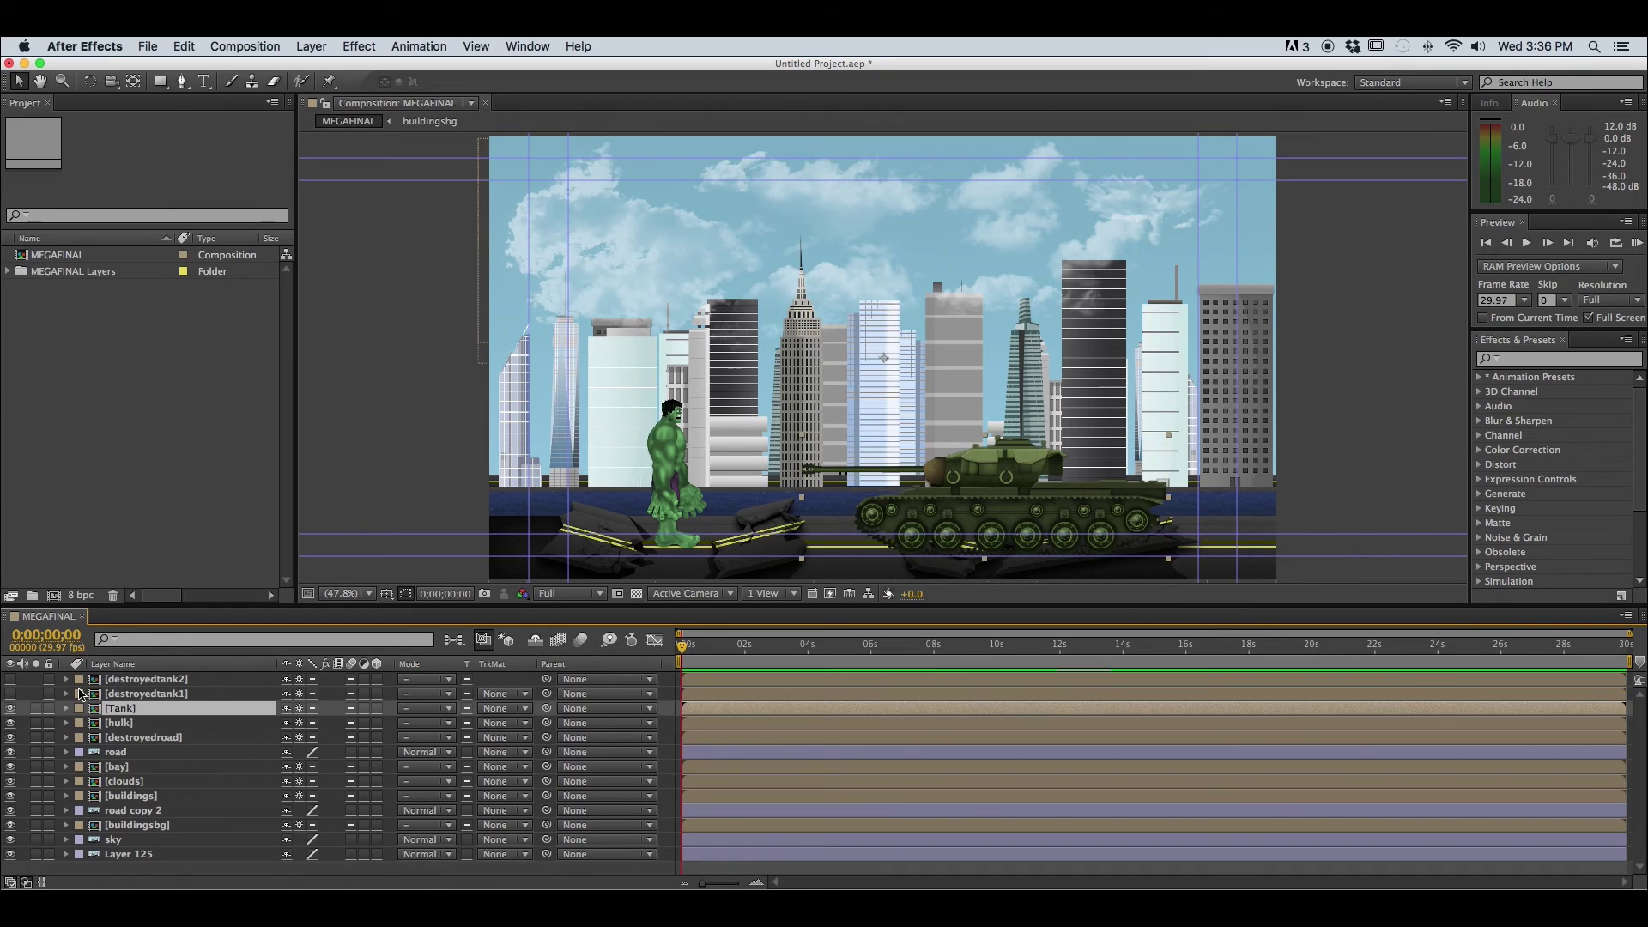
double_click(119, 709)
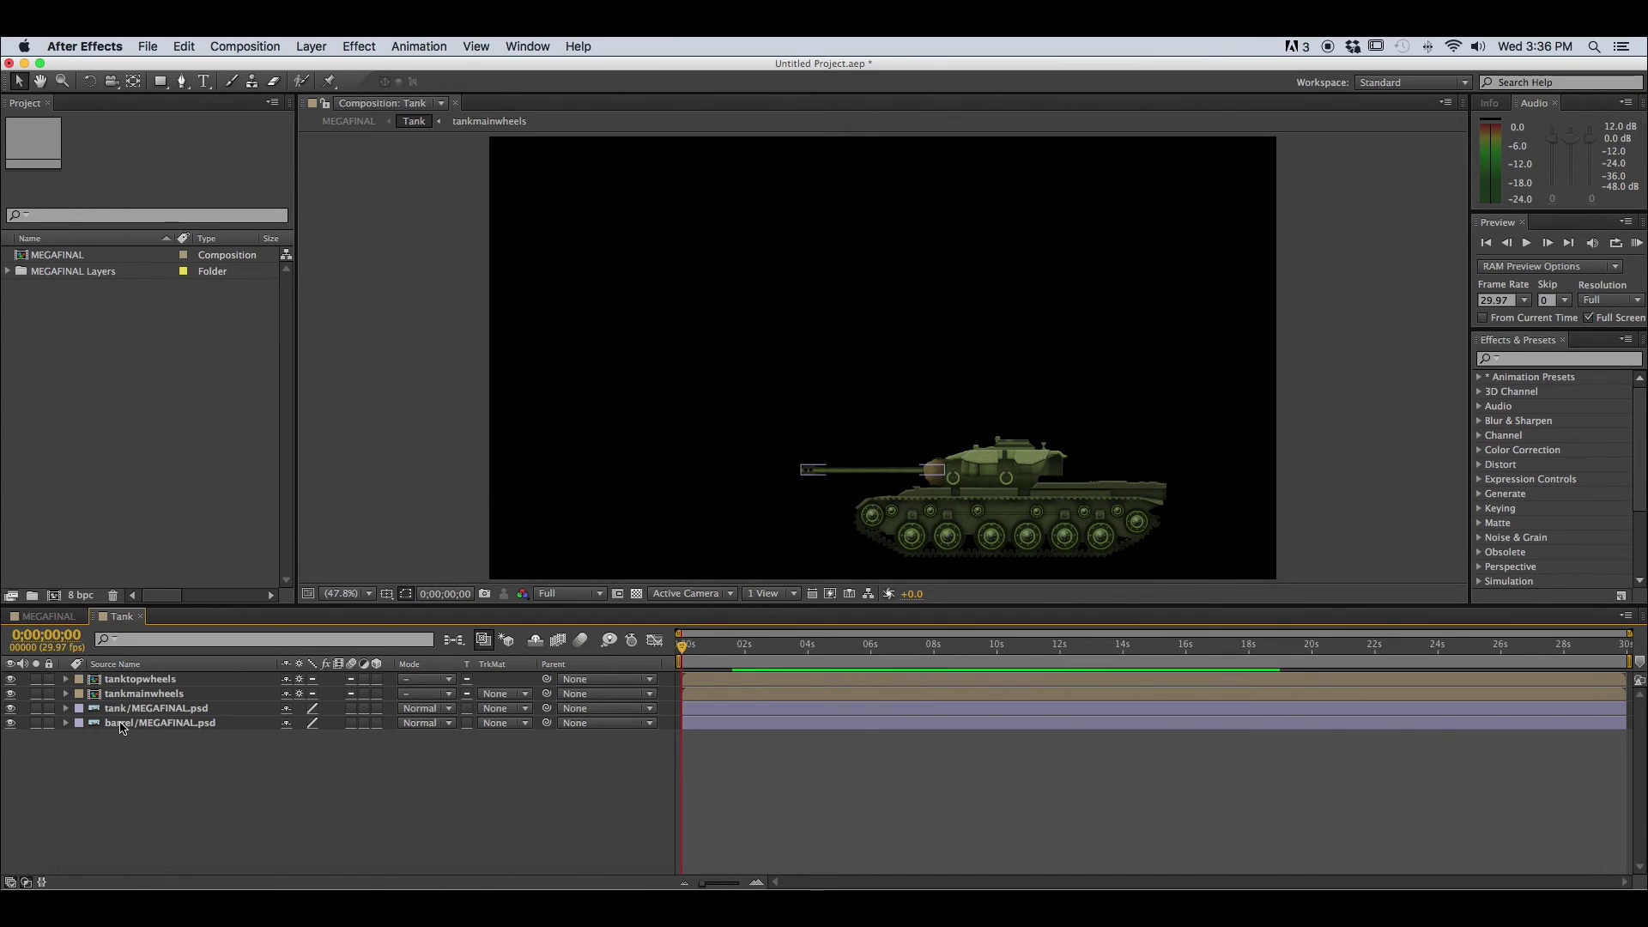
Inspect the barrel, tank, tankmainwheels and tanktopwheels layers inside the Tank comp.
click(120, 724)
click(122, 709)
click(125, 694)
click(127, 679)
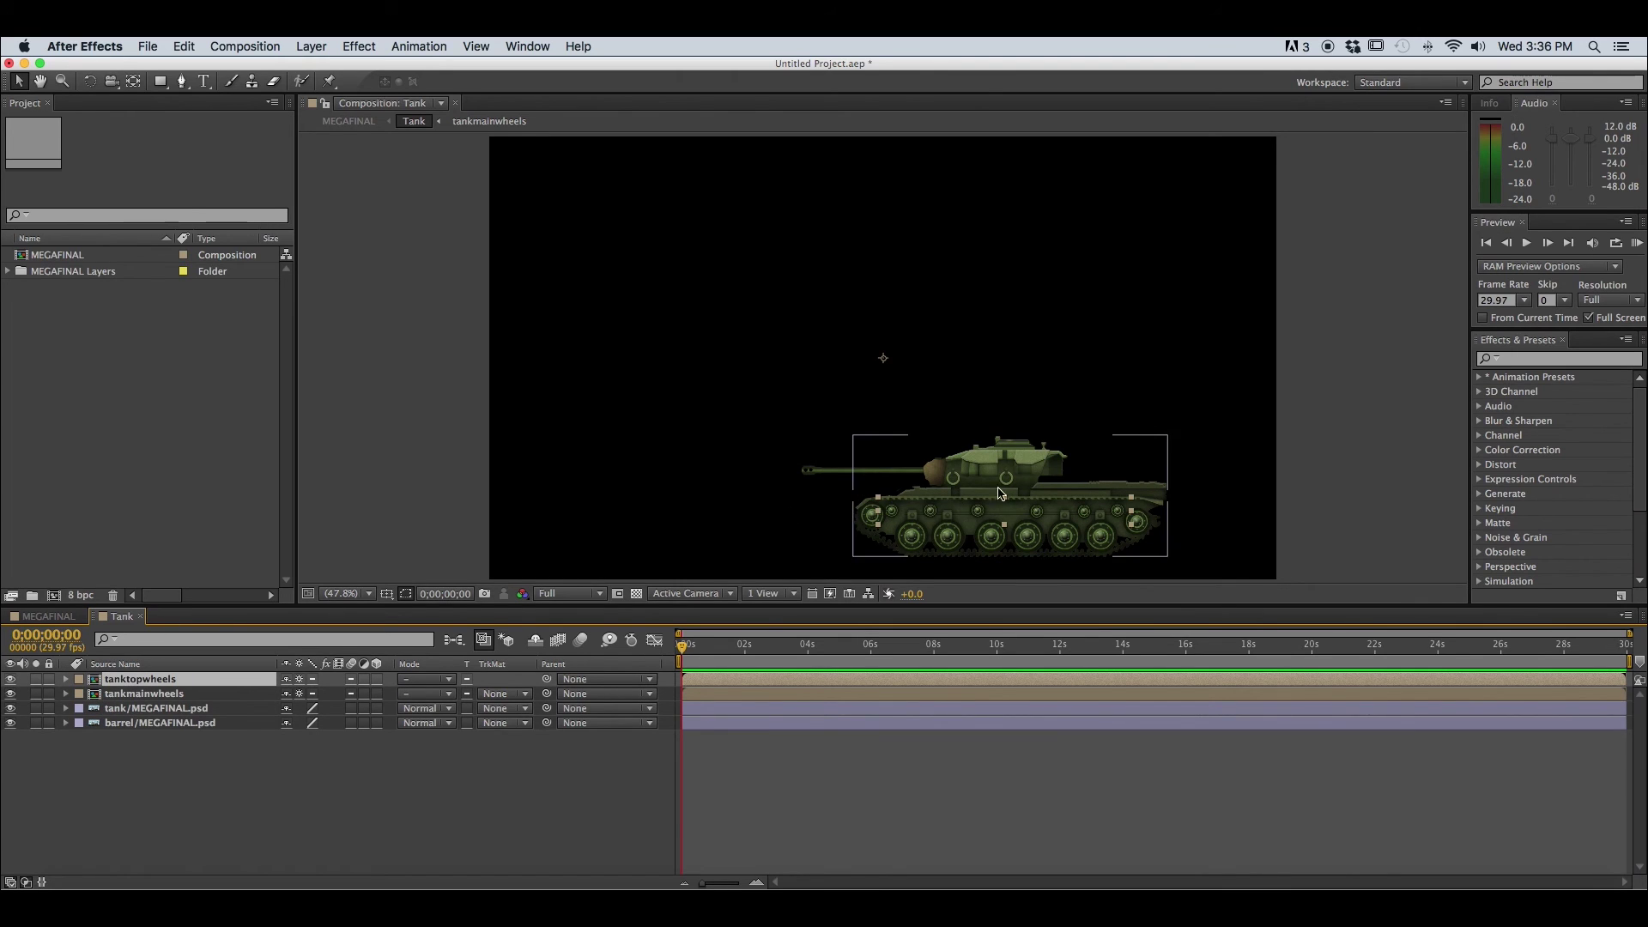
click(121, 769)
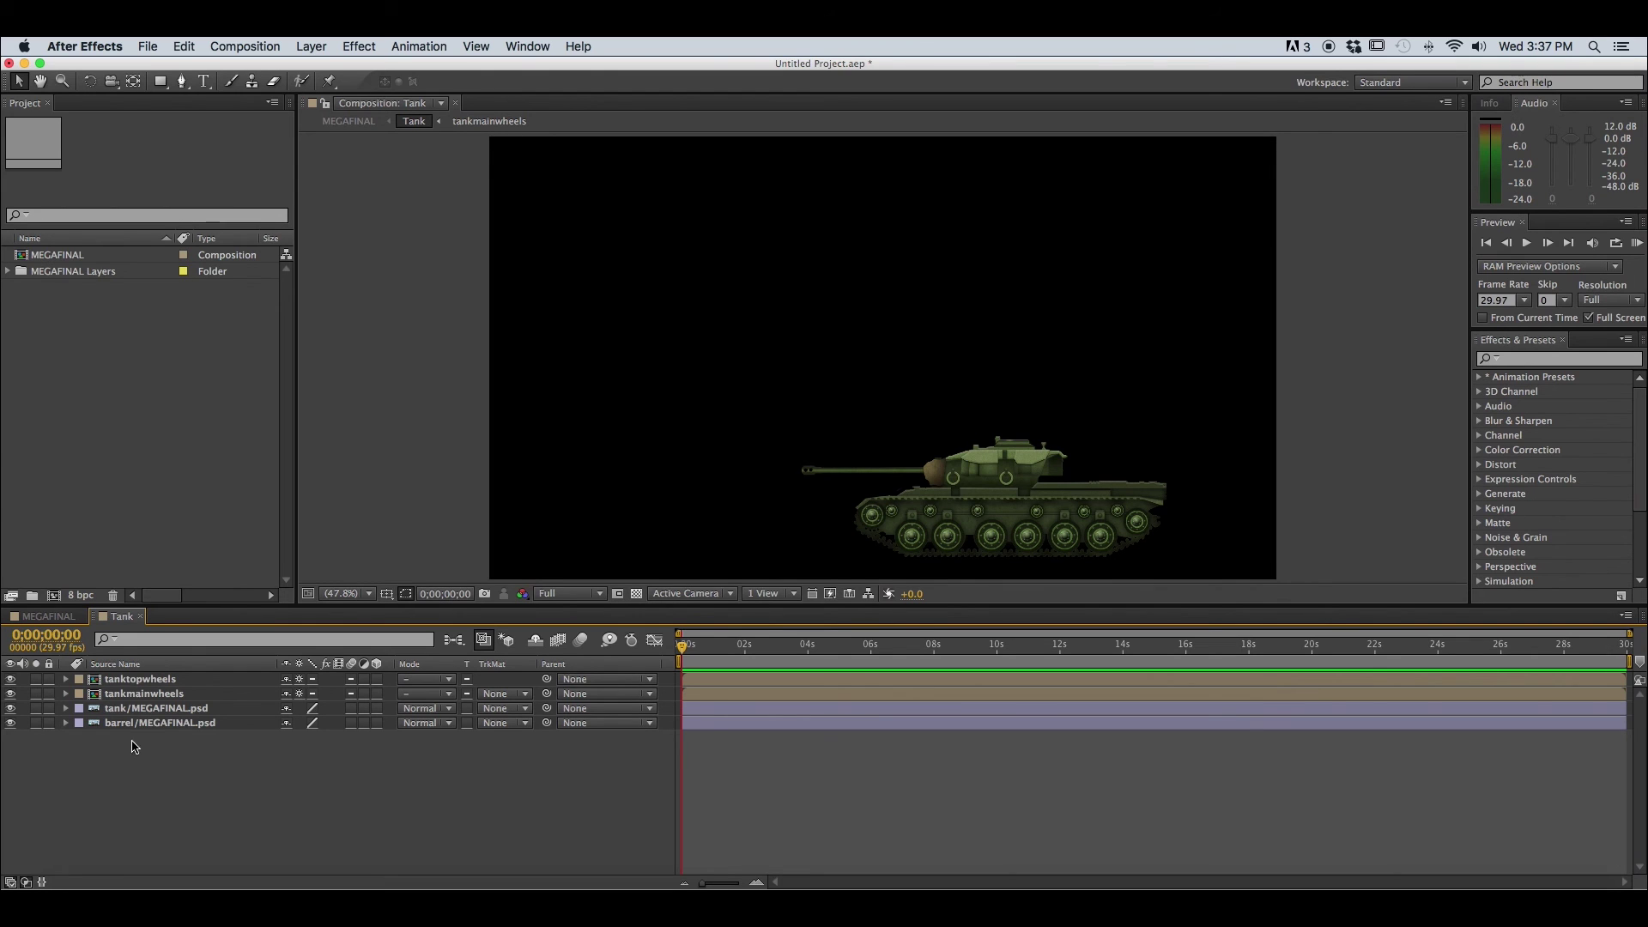
Switch back and forth between the MEGAFINAL and Tank composition tabs.
click(56, 619)
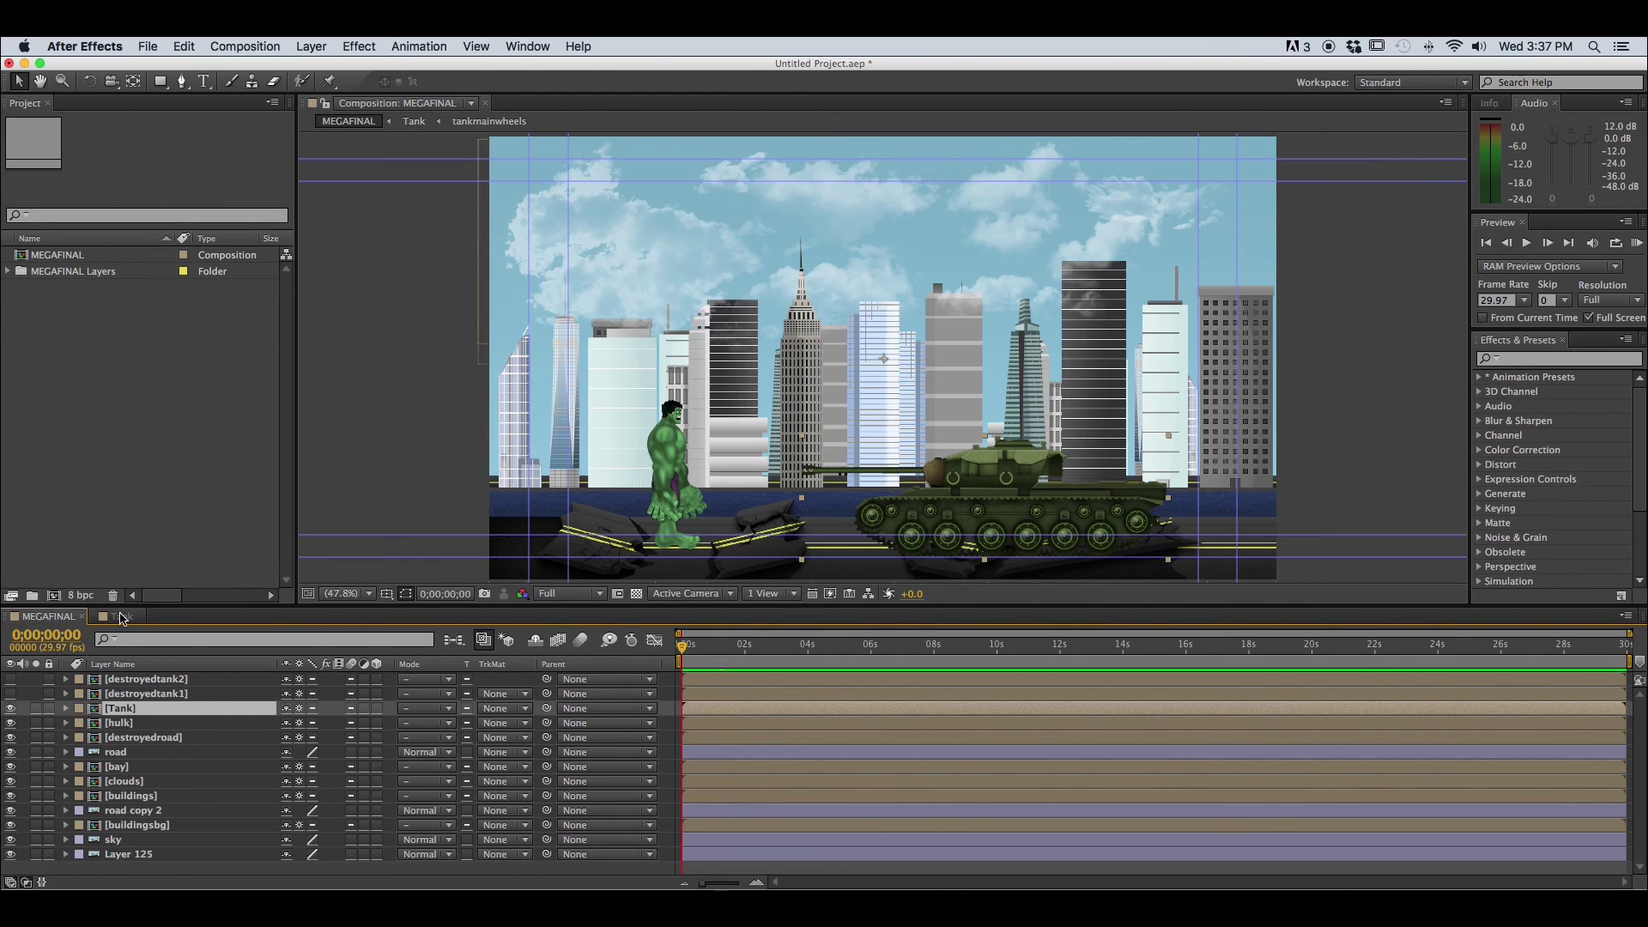
click(120, 616)
click(69, 617)
click(117, 616)
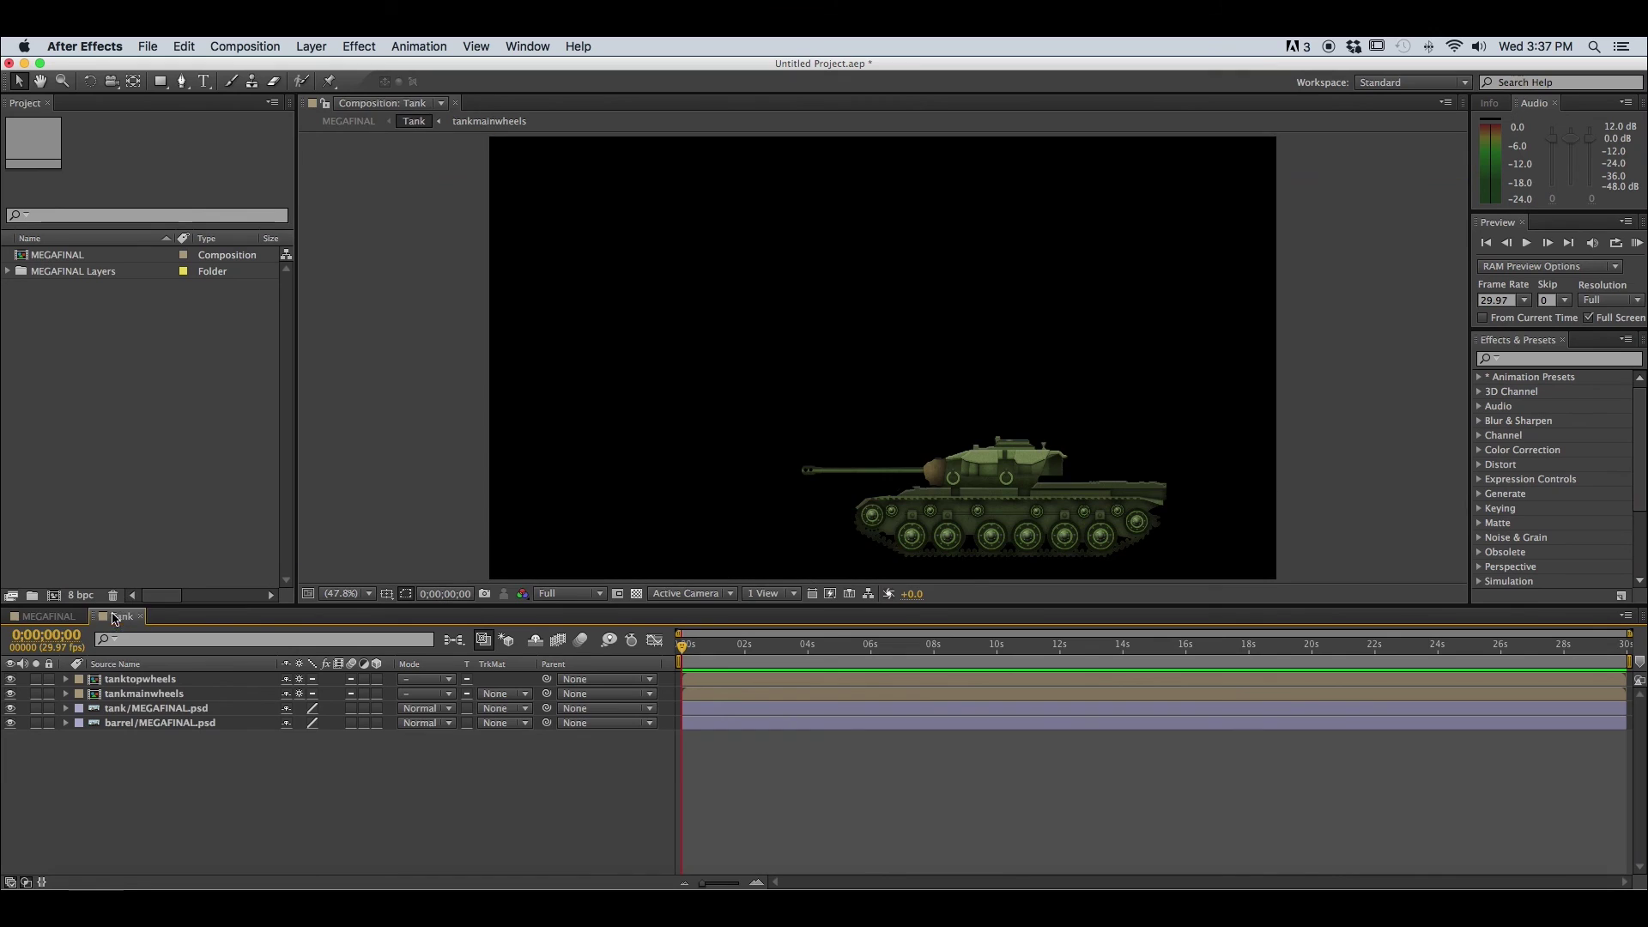
click(60, 617)
click(117, 616)
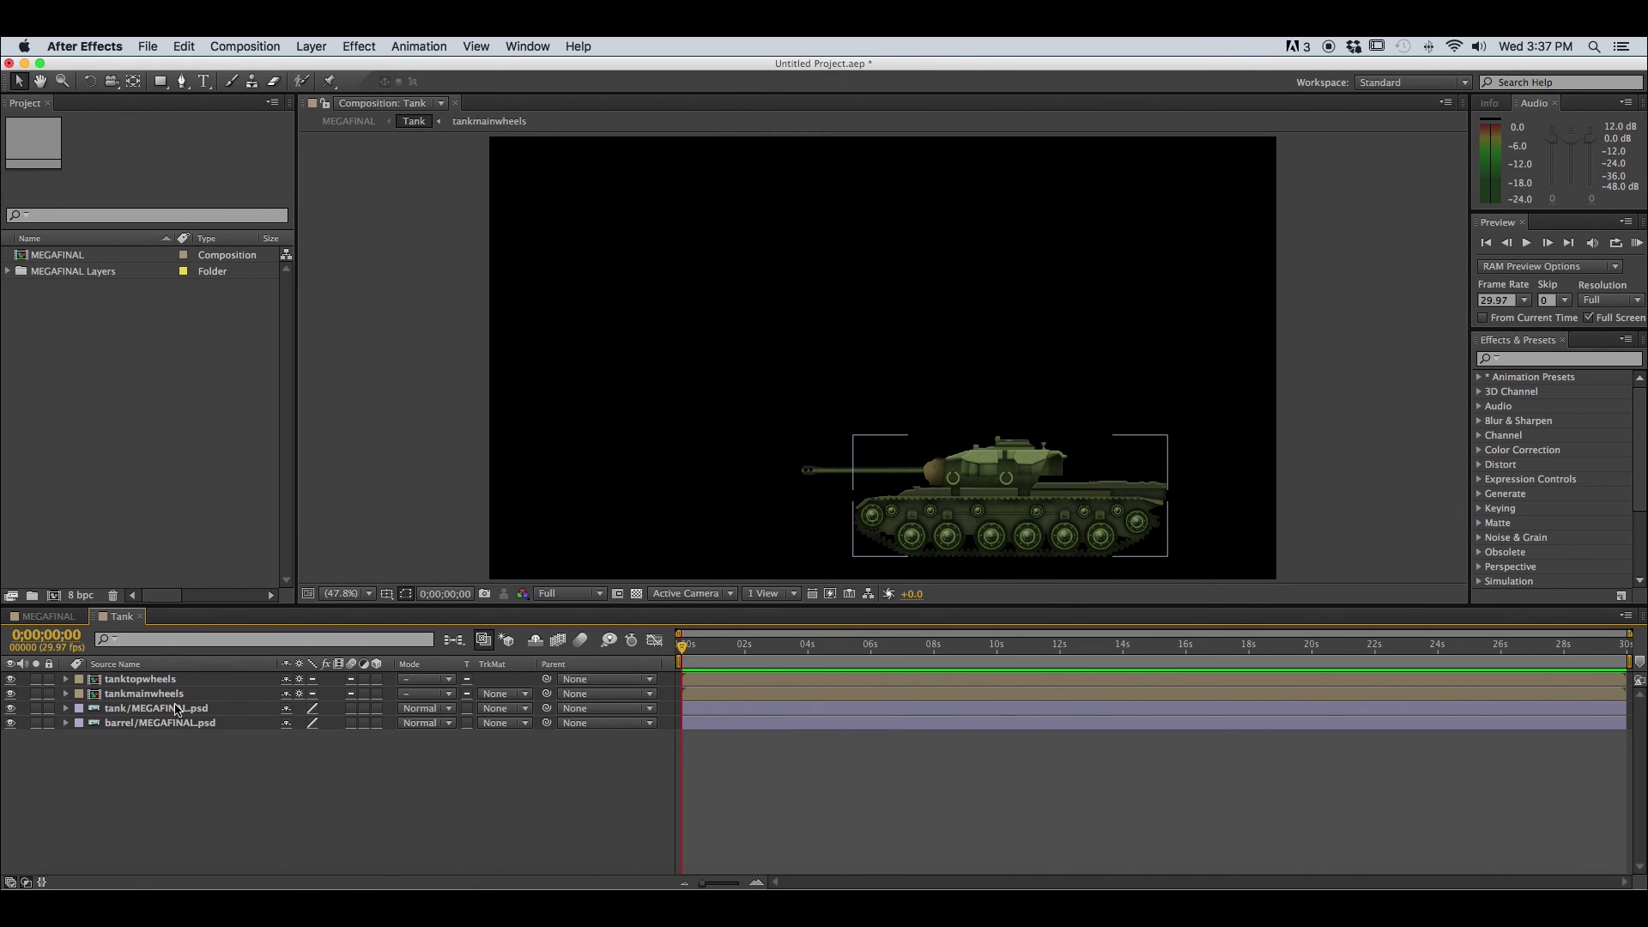
Hide the tank body layer in the Tank comp and check the result in MEGAFINAL.
click(11, 709)
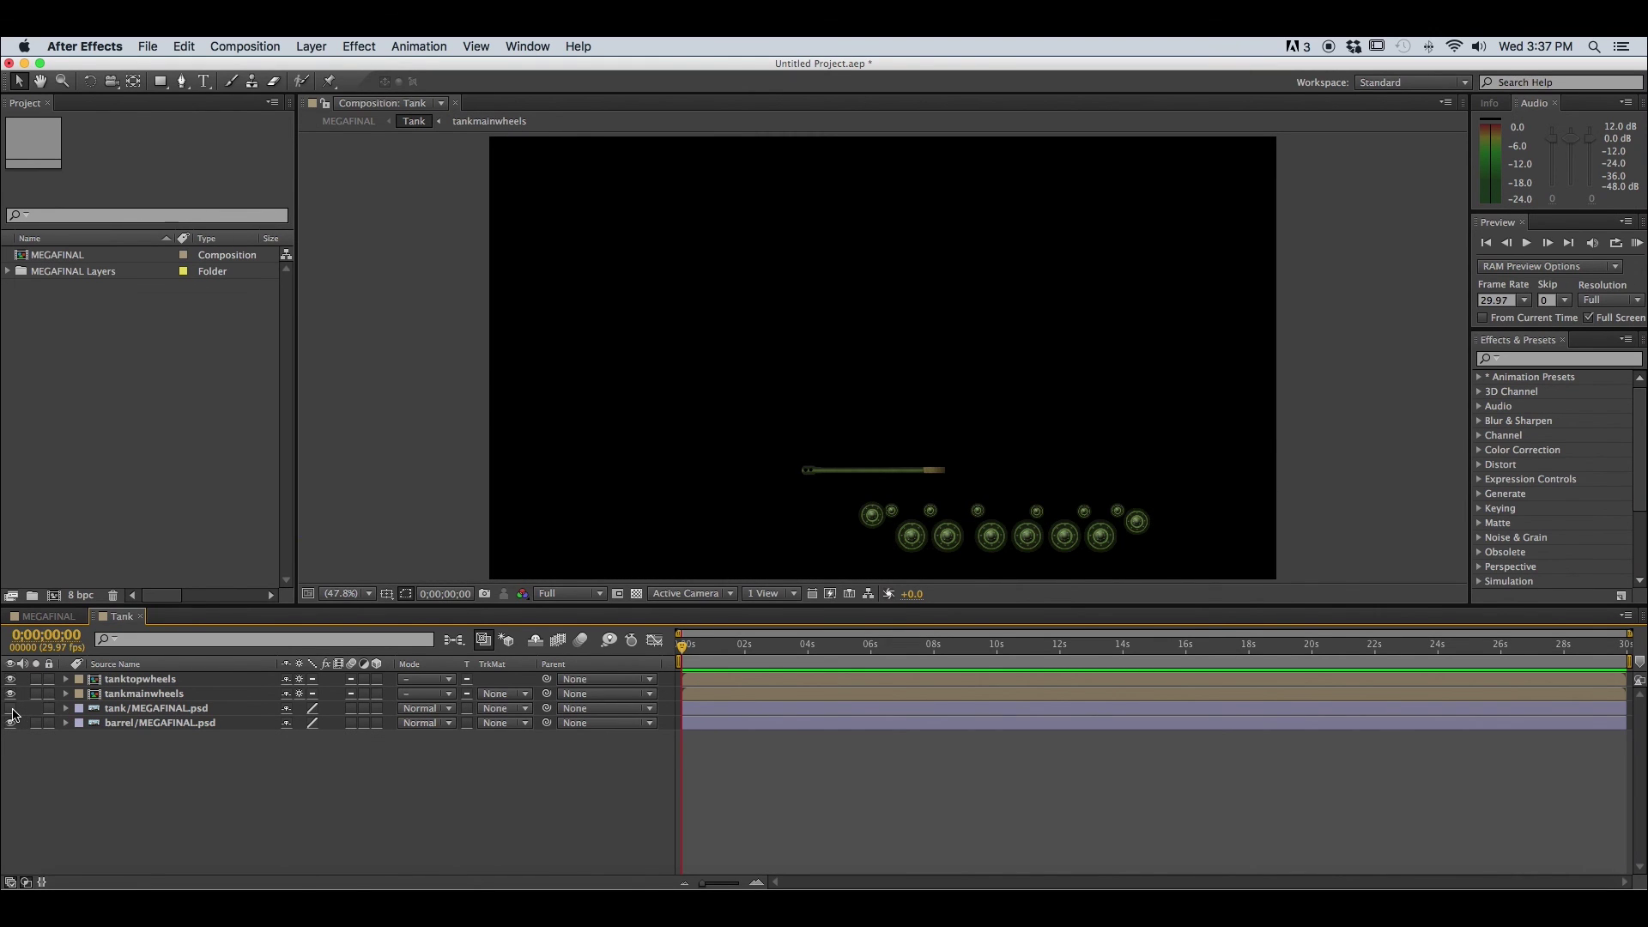
click(52, 617)
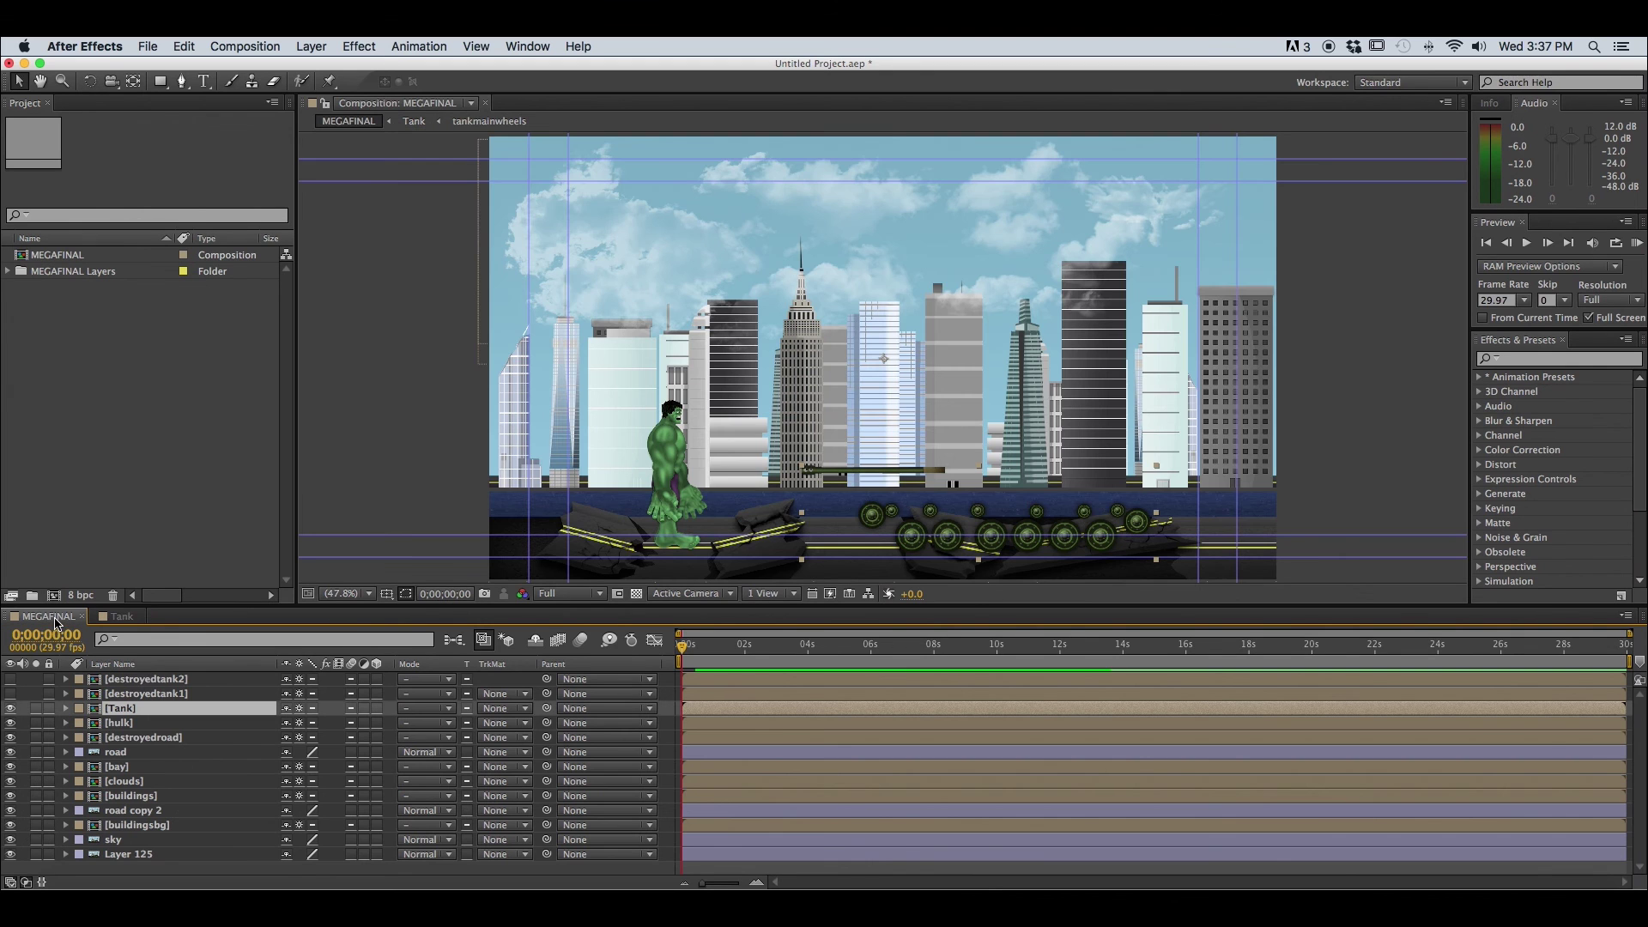
click(11, 708)
click(11, 708)
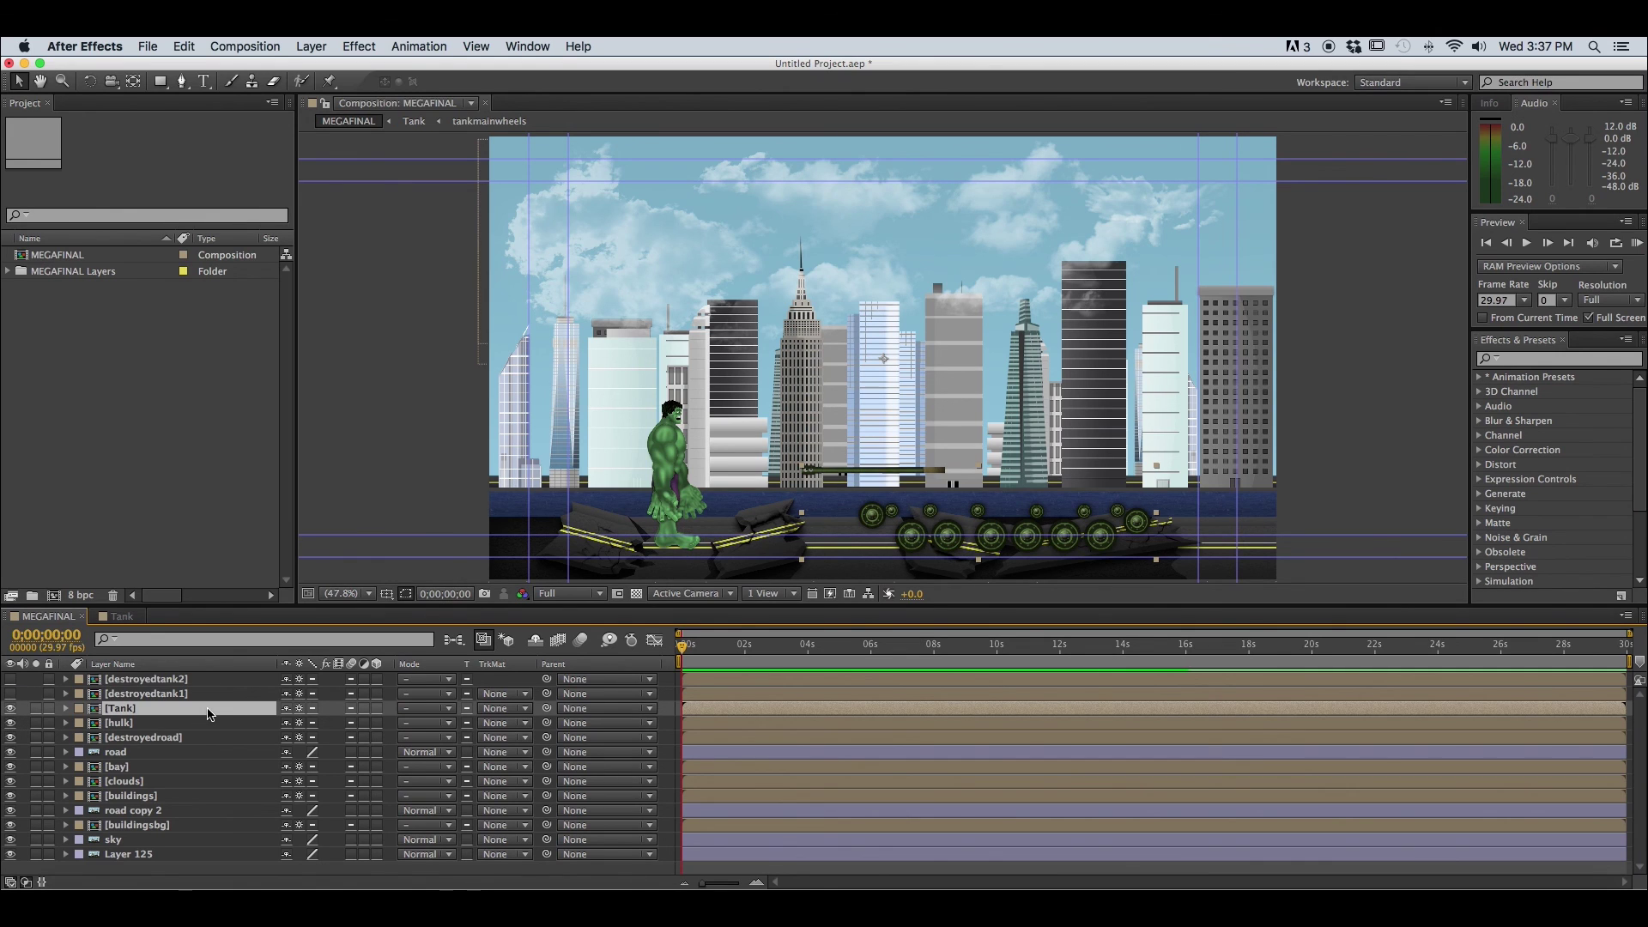